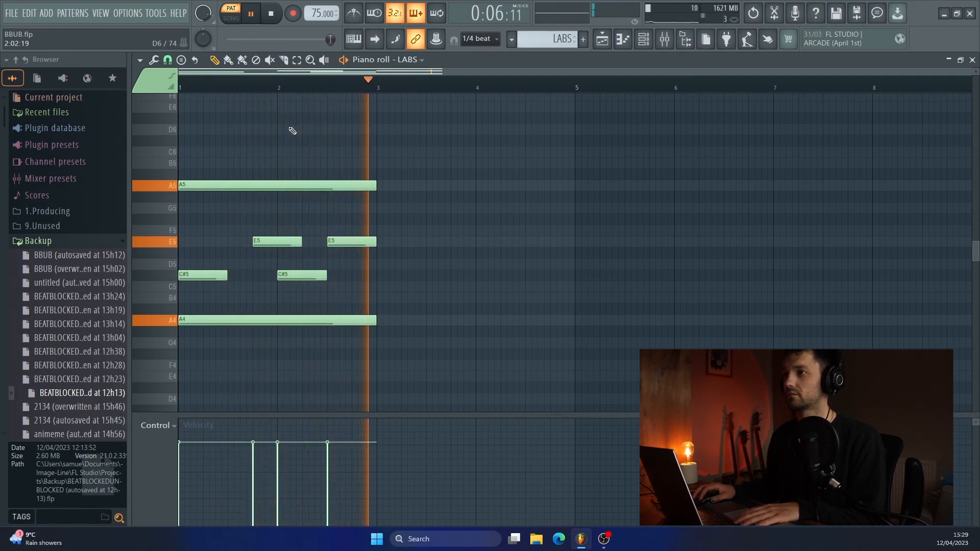
- Stop the LABS pattern playback and mute Track 5 and Track 6 in the playlist
key("space")
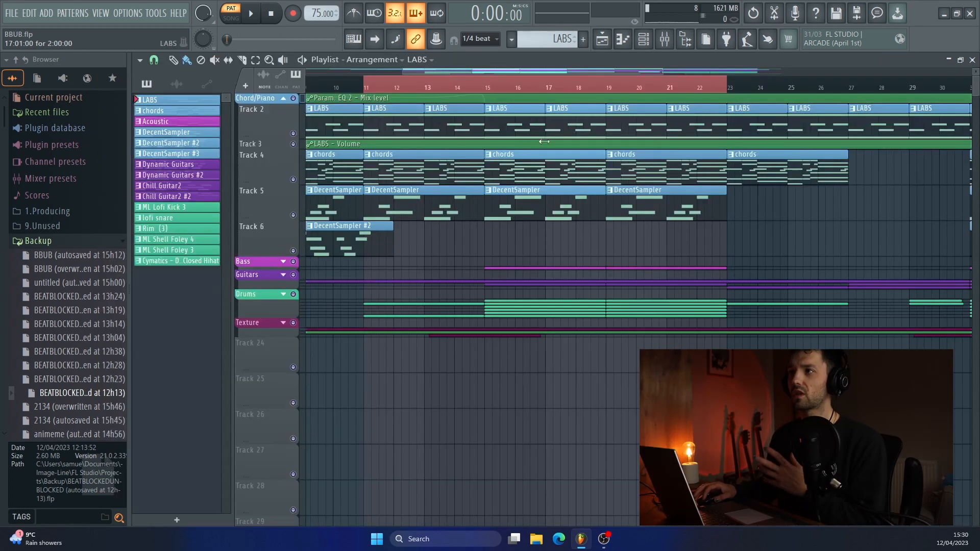
left_click(293, 216)
left_click(293, 251)
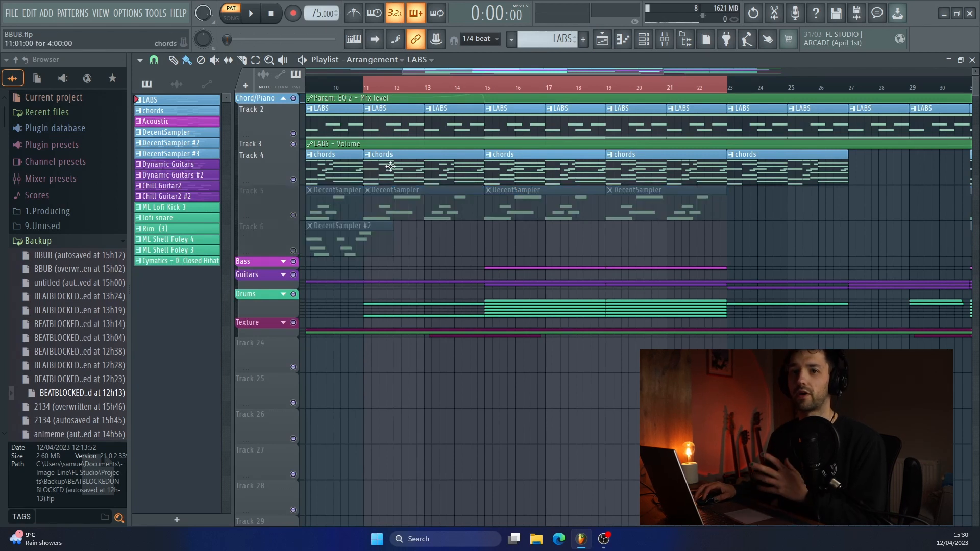
- Open the chords pattern in the piano roll and audition its chords one after another with the Playback tool, ending on the Draw tool
double_click(390, 168)
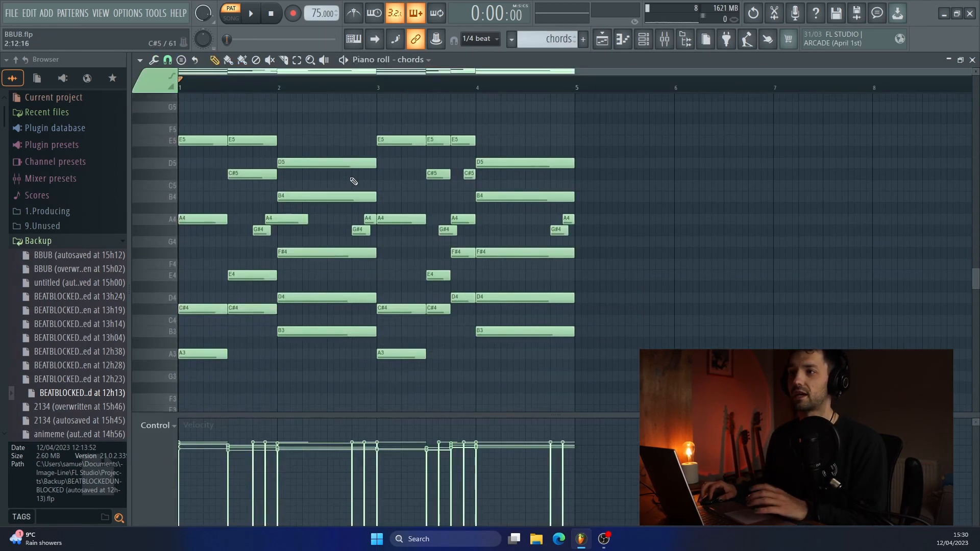
left_click(323, 60)
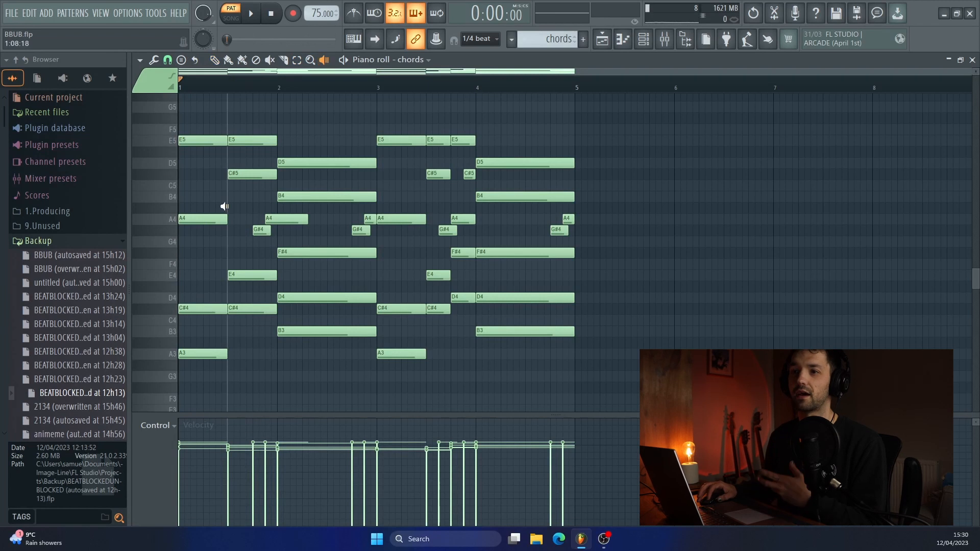
left_click(196, 256)
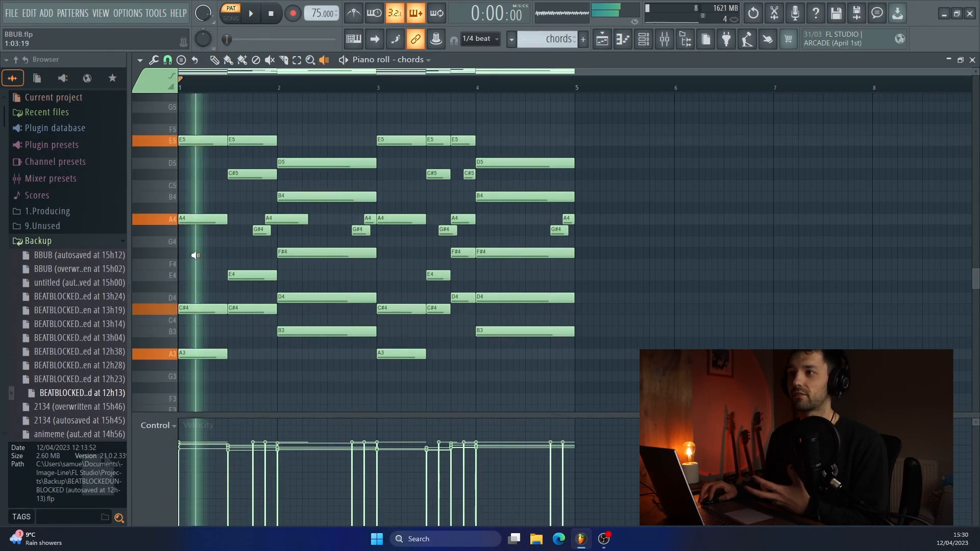
left_click(239, 248)
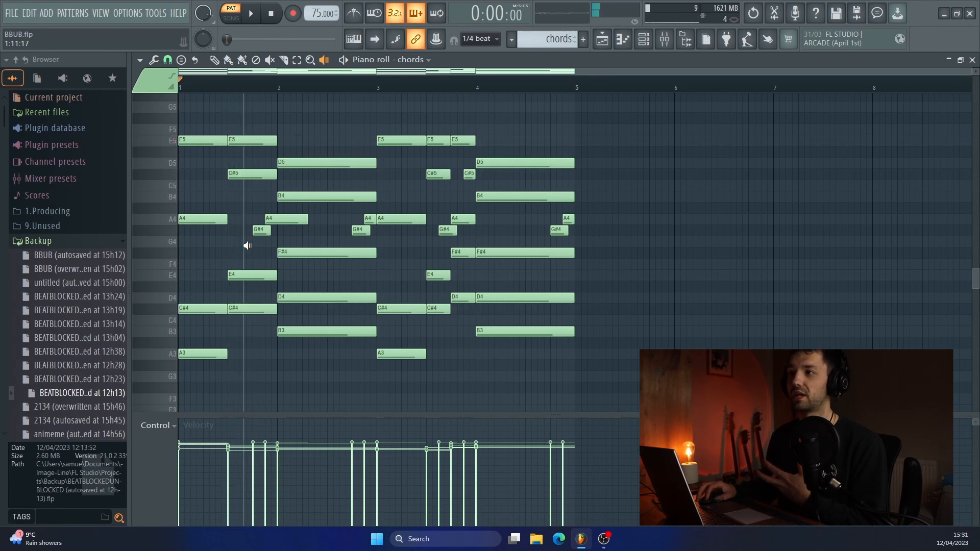
left_click(321, 271)
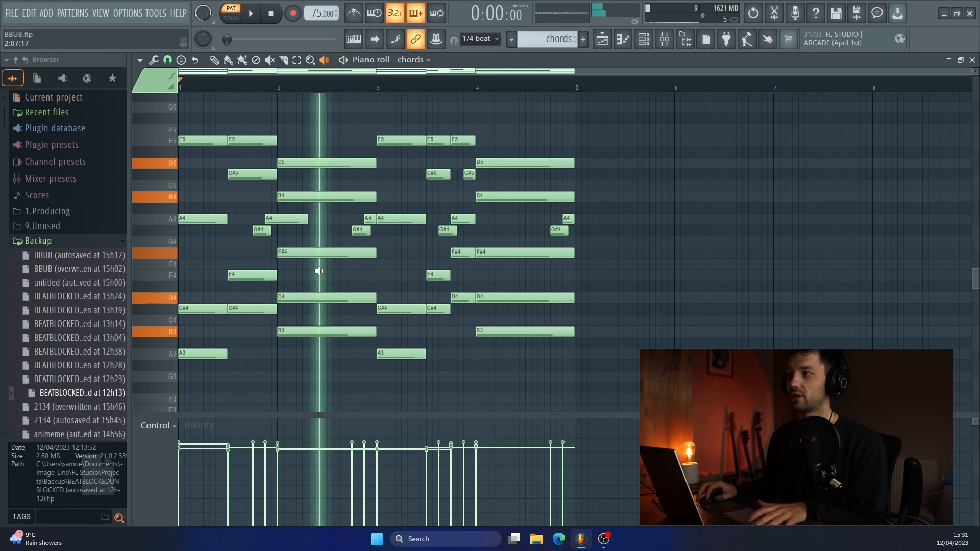
left_click(380, 279)
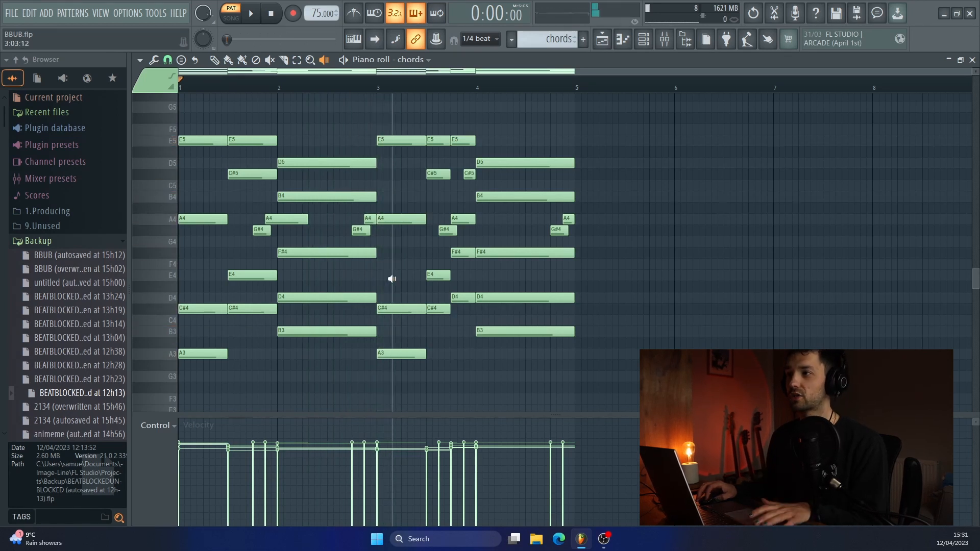
left_click(393, 279)
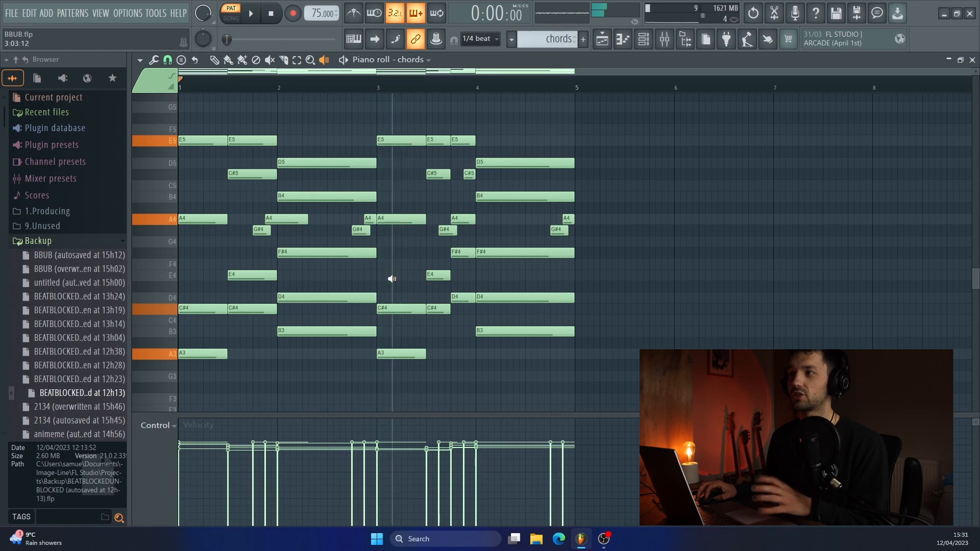
left_click(435, 255)
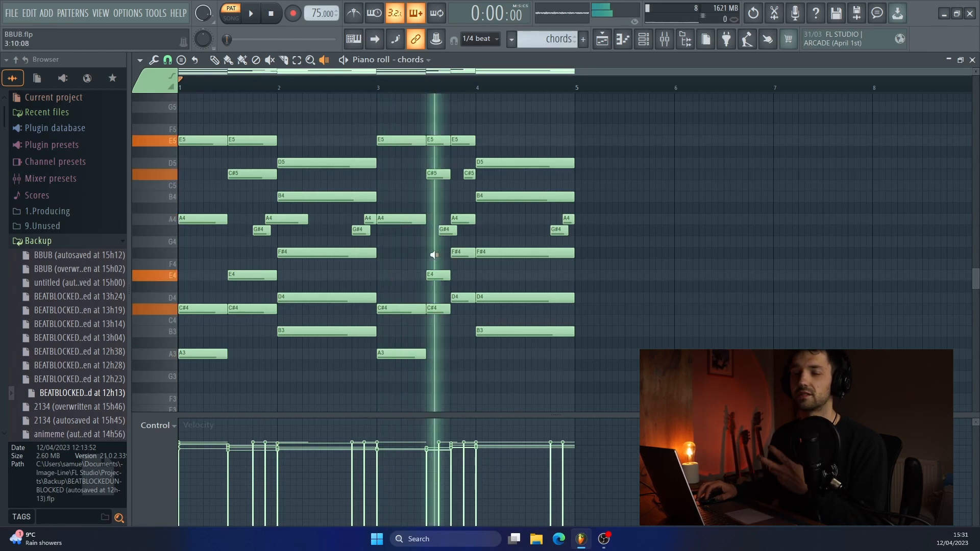
left_click(473, 271)
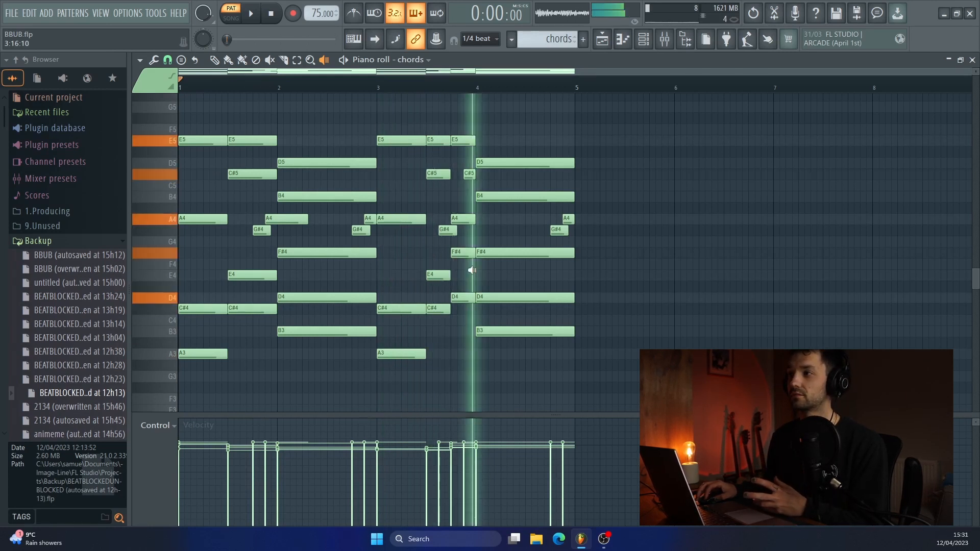
left_click(502, 266)
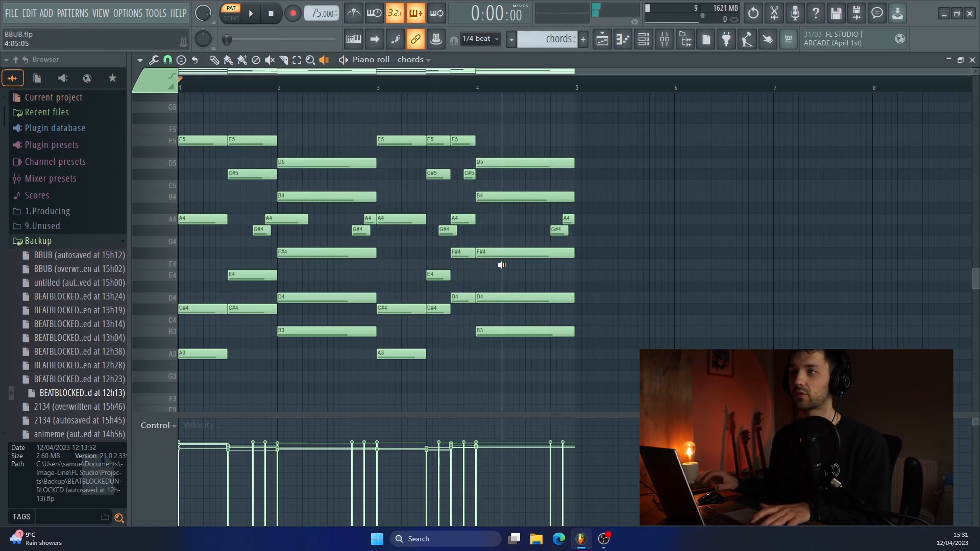
left_click(215, 60)
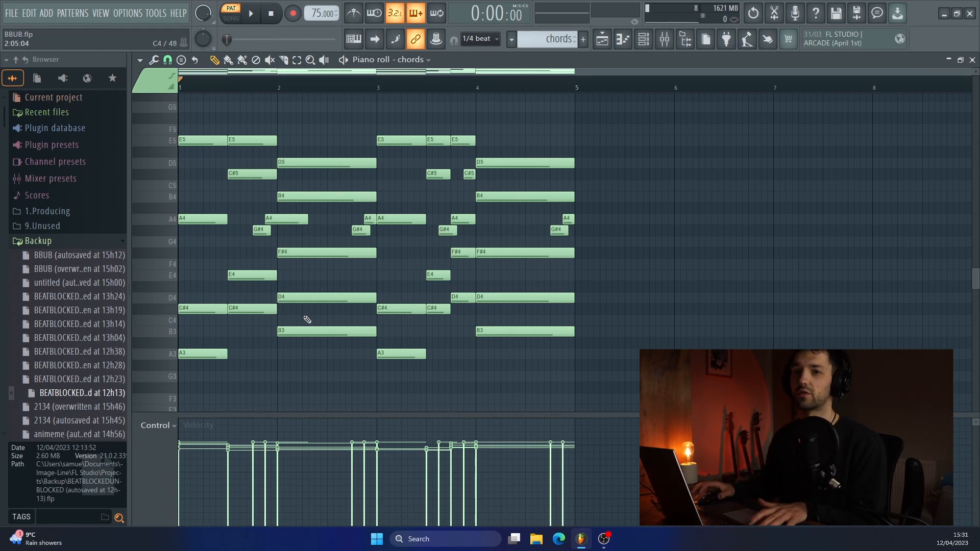
- Inspect the DecentSampler #2 channel's Claustrophobic Piano instrument from the channel rack, then close both windows
key("F5")
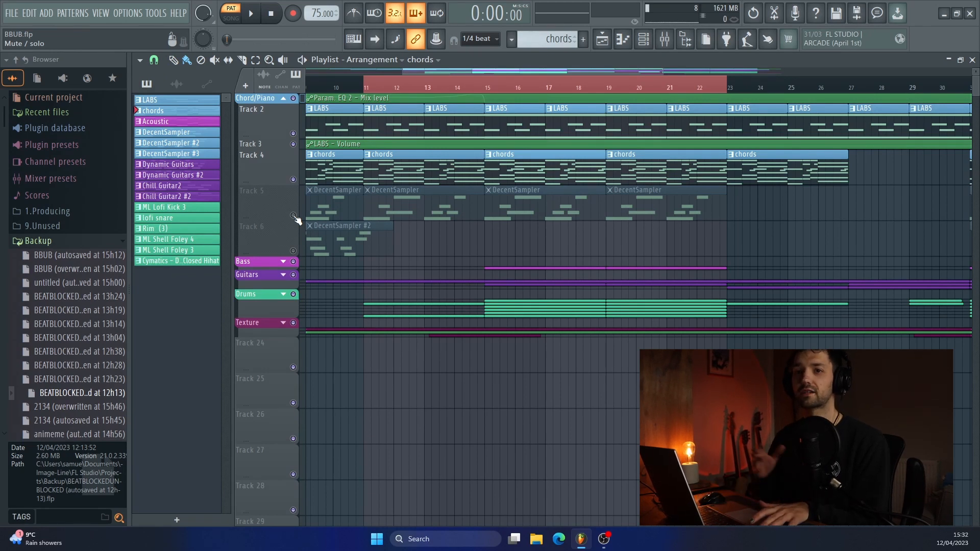
key("F6")
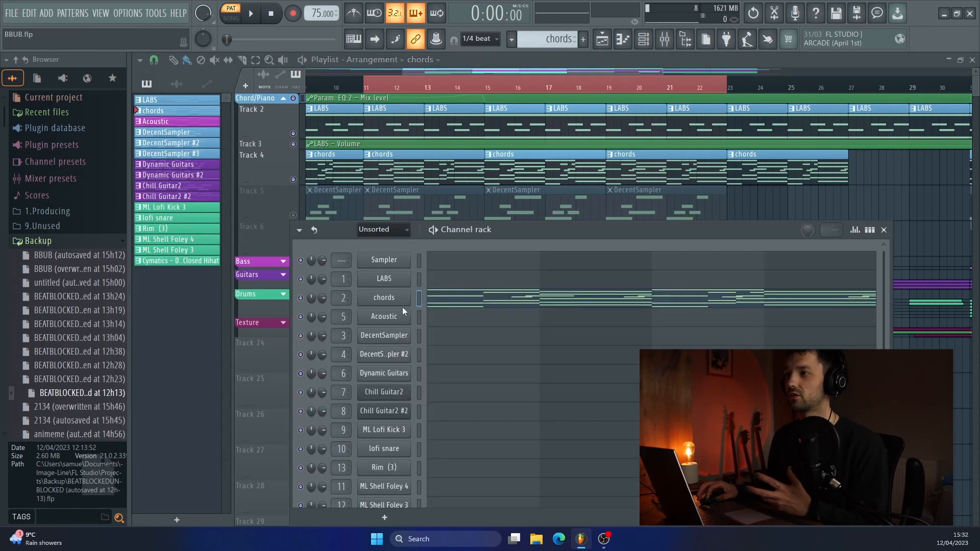
left_click(387, 357)
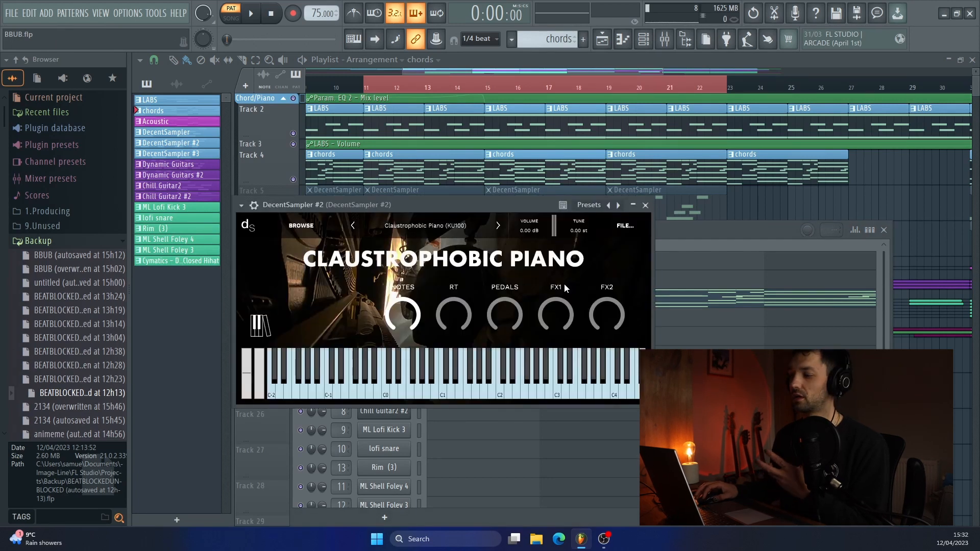
left_click(645, 205)
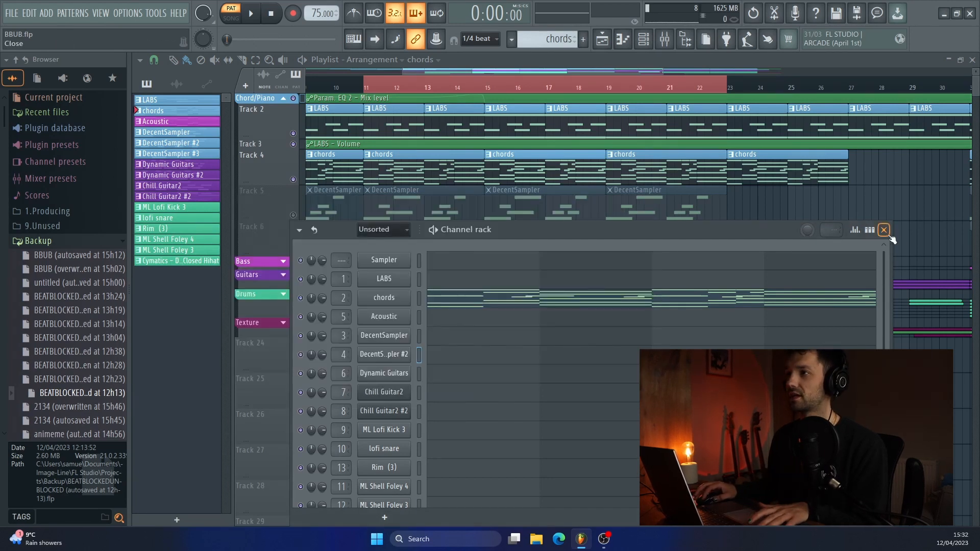
left_click(884, 230)
- Unmute Track 5 and play its DecentSampler melody in the piano roll, then stop and return to the playlist
double_click(310, 215)
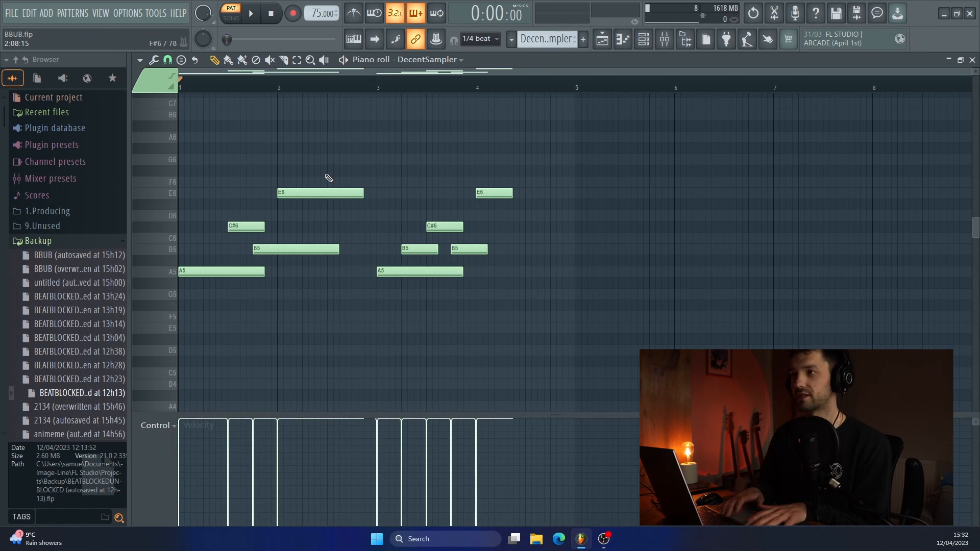
key("space")
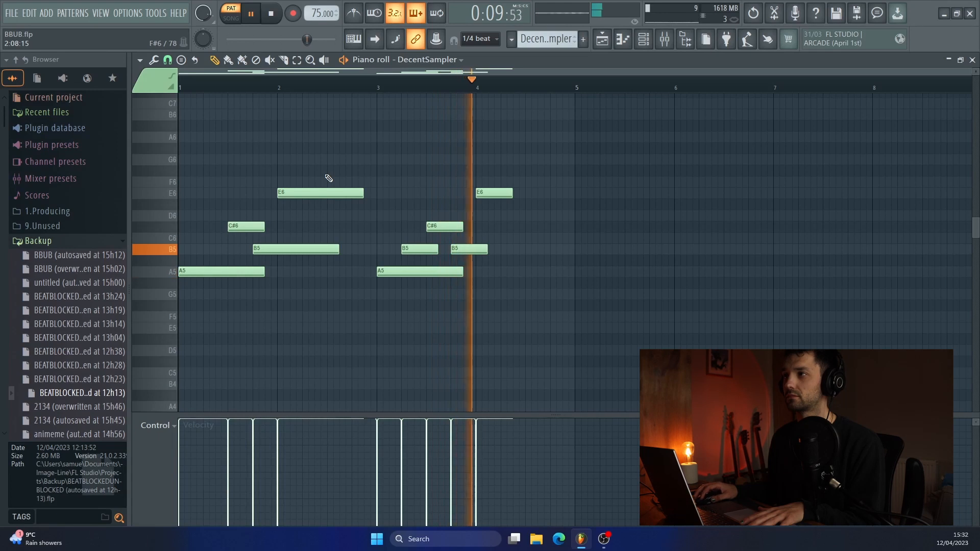
left_click(604, 46)
key("space")
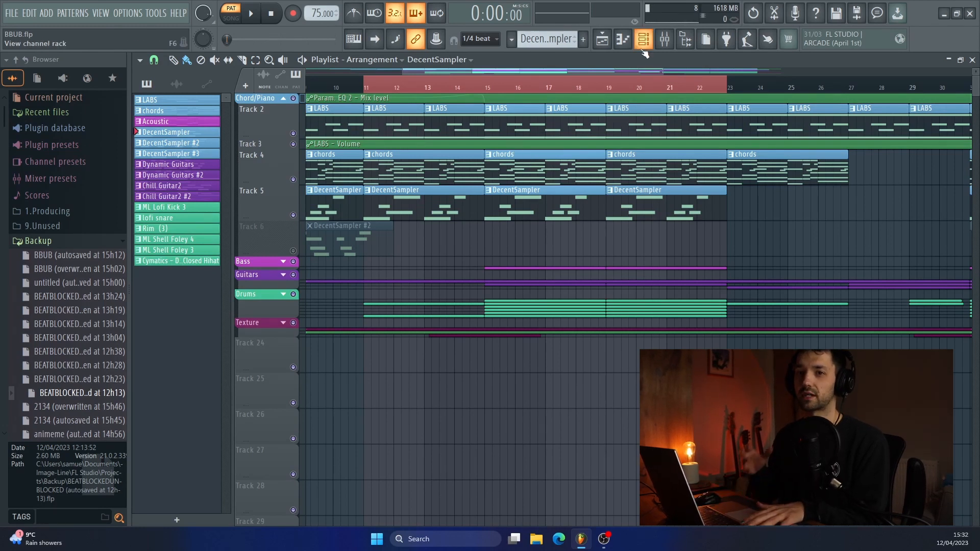
- Examine the LABS mixer track's Fruity parametric EQ 2, Flux Mini 2 and ValhallaSupermassive settings, closing each effect window
left_click(665, 39)
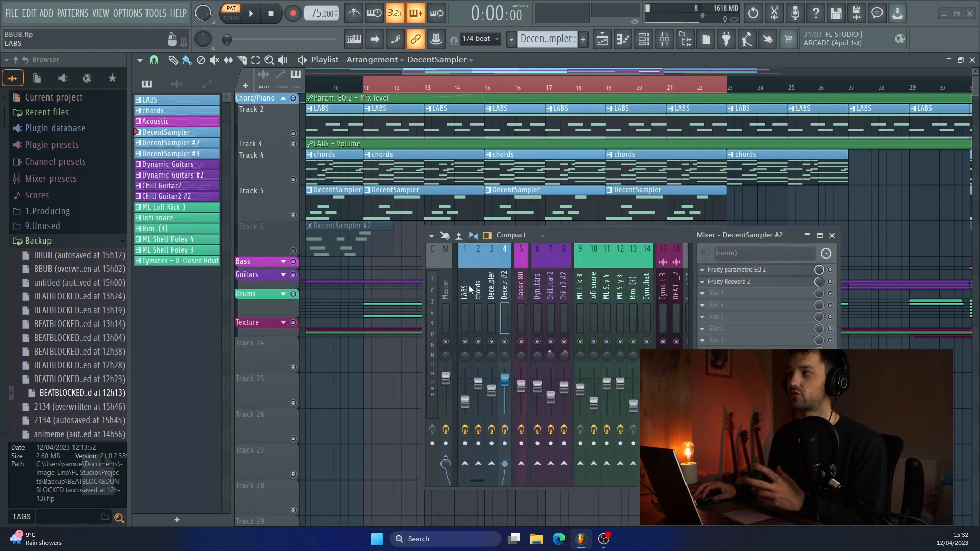
left_click(742, 270)
left_click_drag(622, 231, 665, 282)
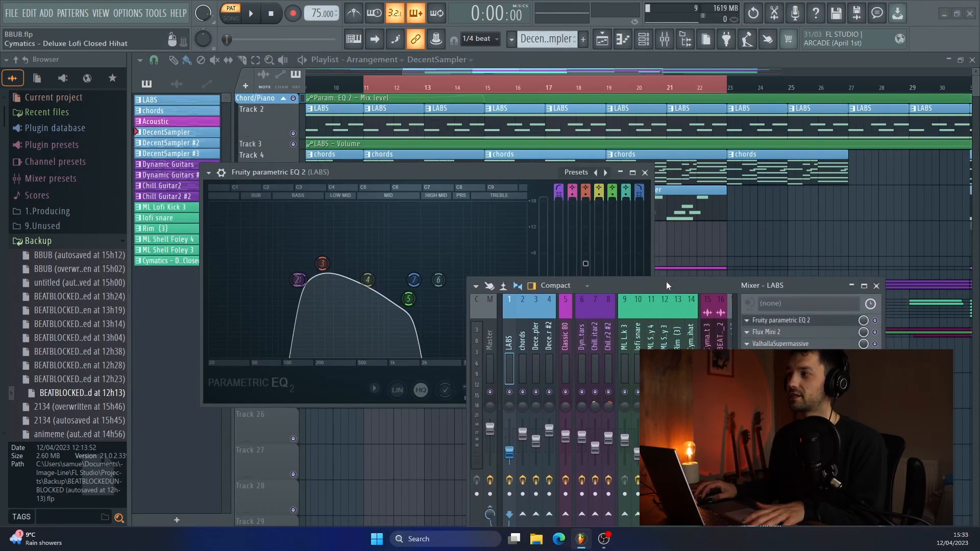
left_click(785, 337)
left_click_drag(605, 286, 580, 417)
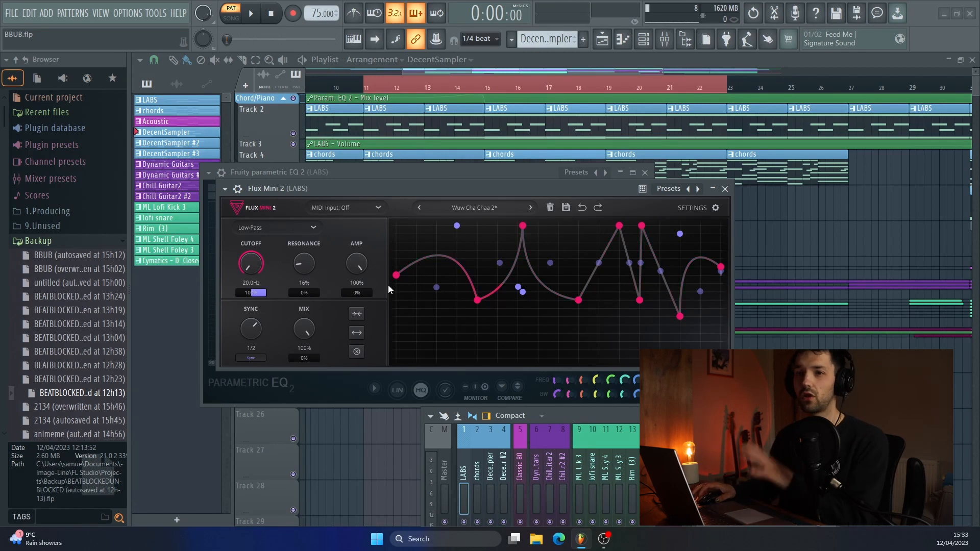
left_click(725, 189)
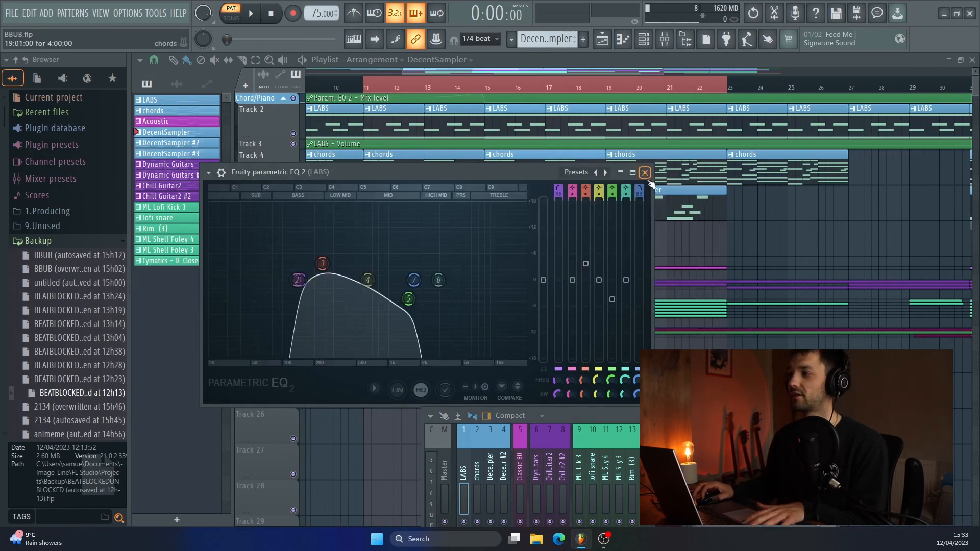
left_click(645, 172)
left_click(863, 473)
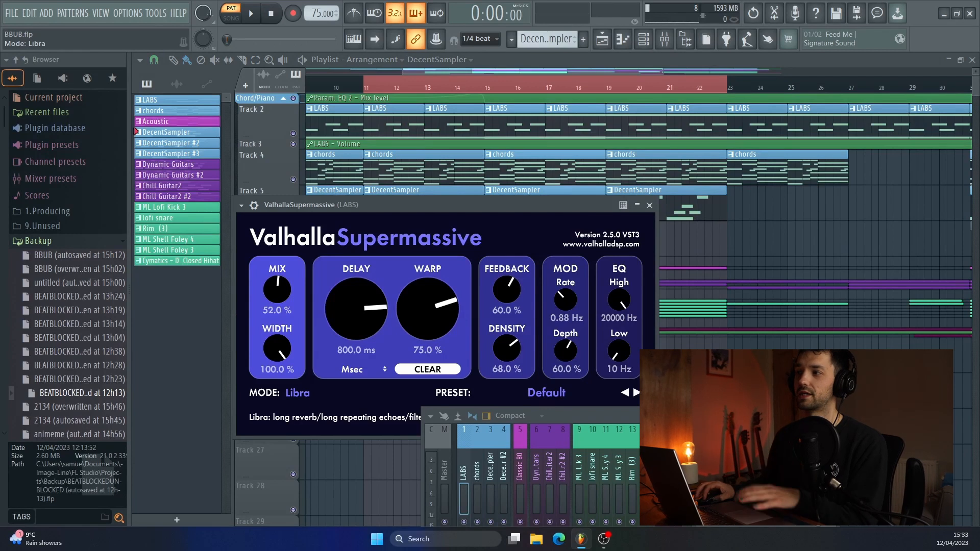
left_click(650, 205)
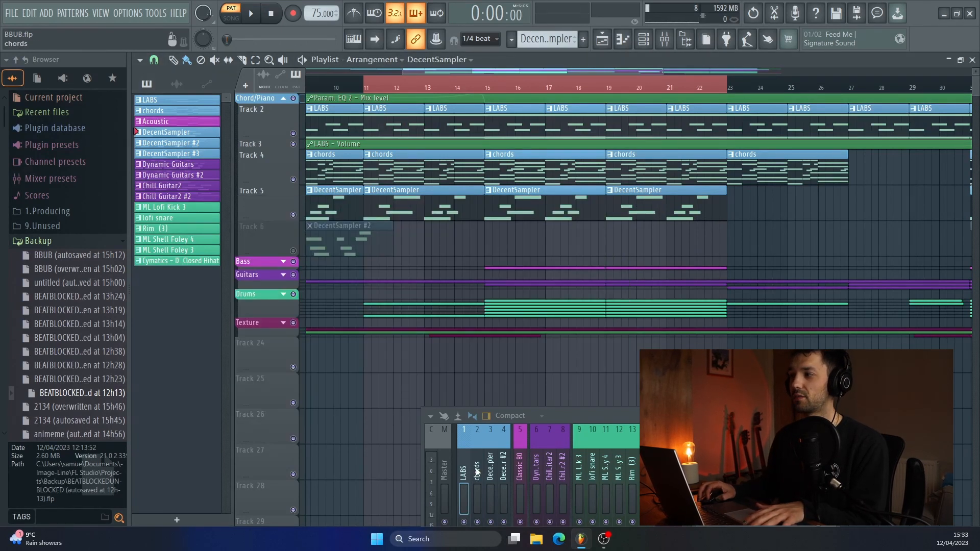
- Examine the chords mixer track's ValhallaSupermassive reverb and Fruity parametric EQ 2 curve, closing each effect window
left_click(477, 472)
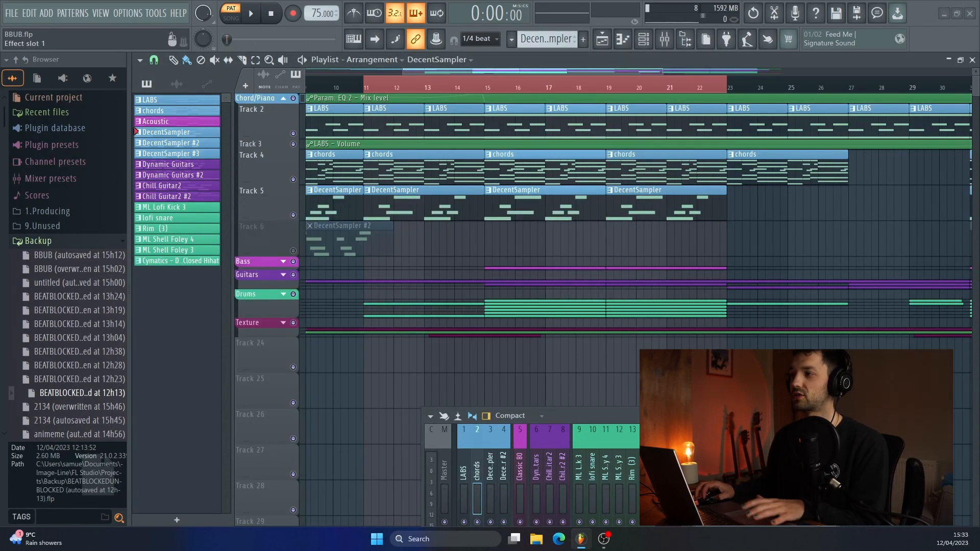
left_click(863, 472)
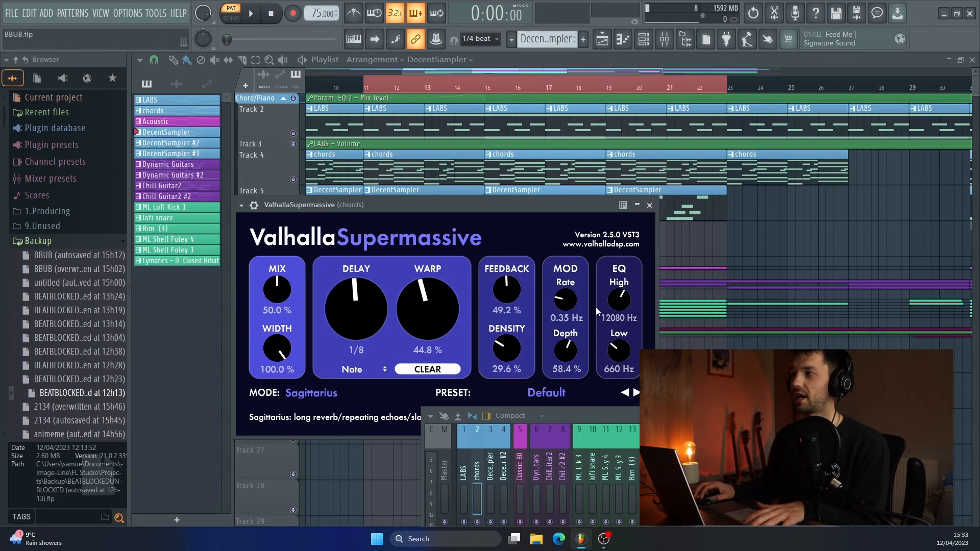
mouse_move(516, 358)
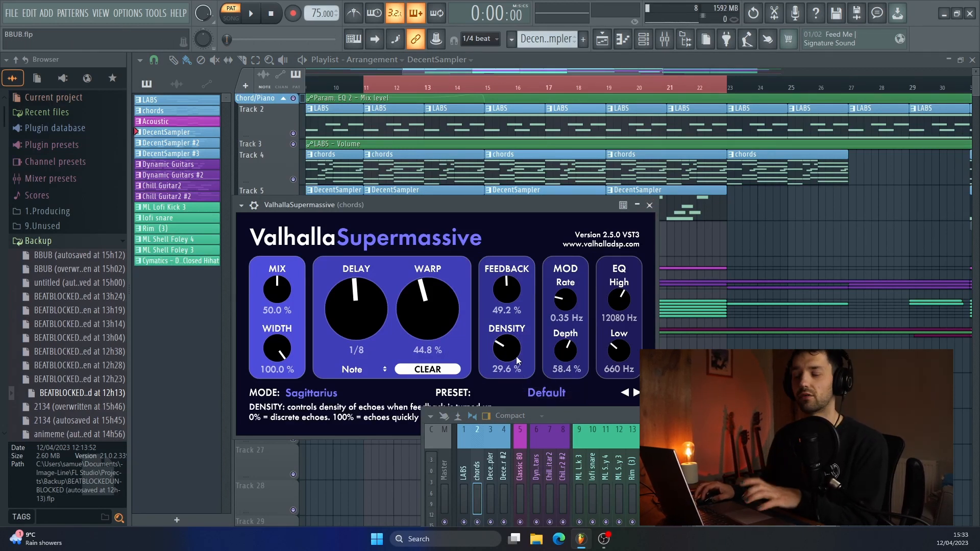
left_click(650, 205)
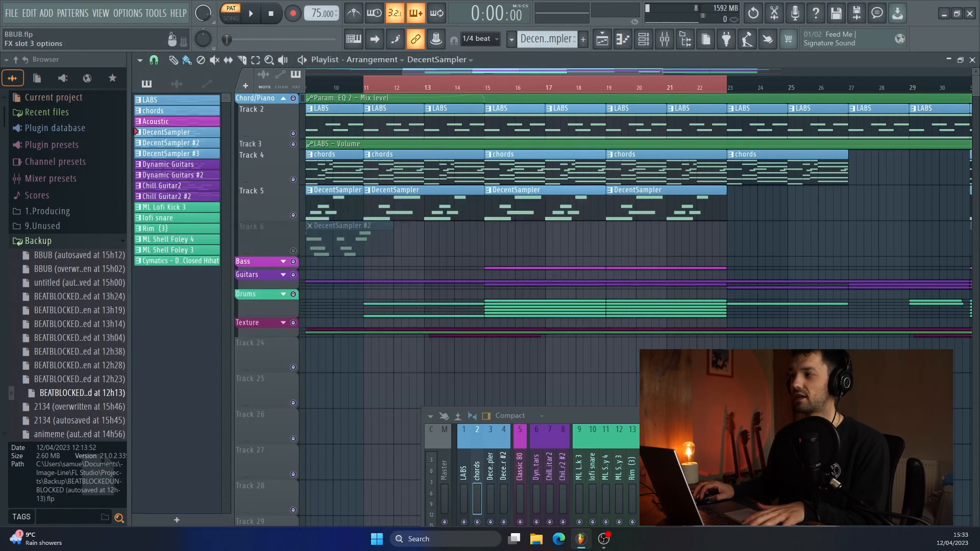
left_click(888, 460)
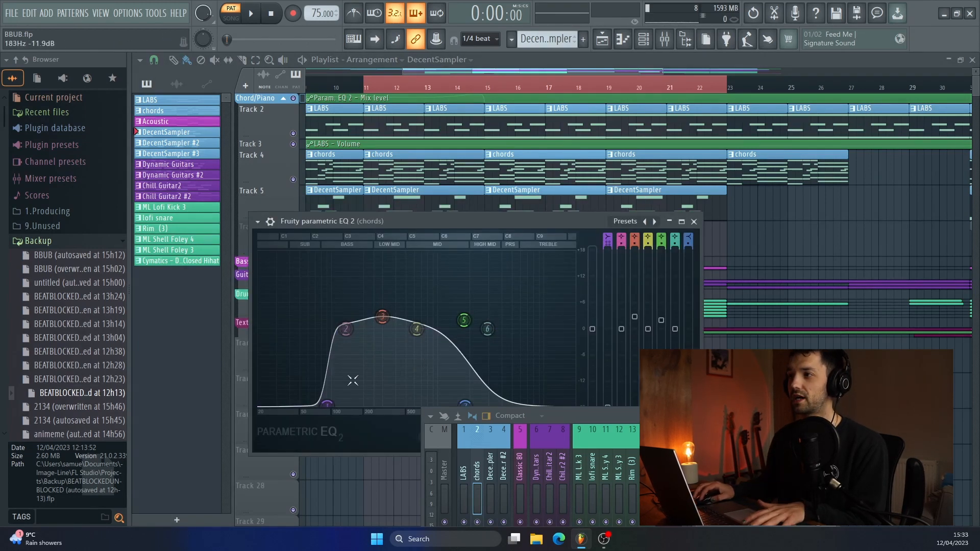
left_click(694, 221)
- Examine the DecentSampler mixer track's TDR Nova equalizer and the effect in its second slot
left_click(491, 466)
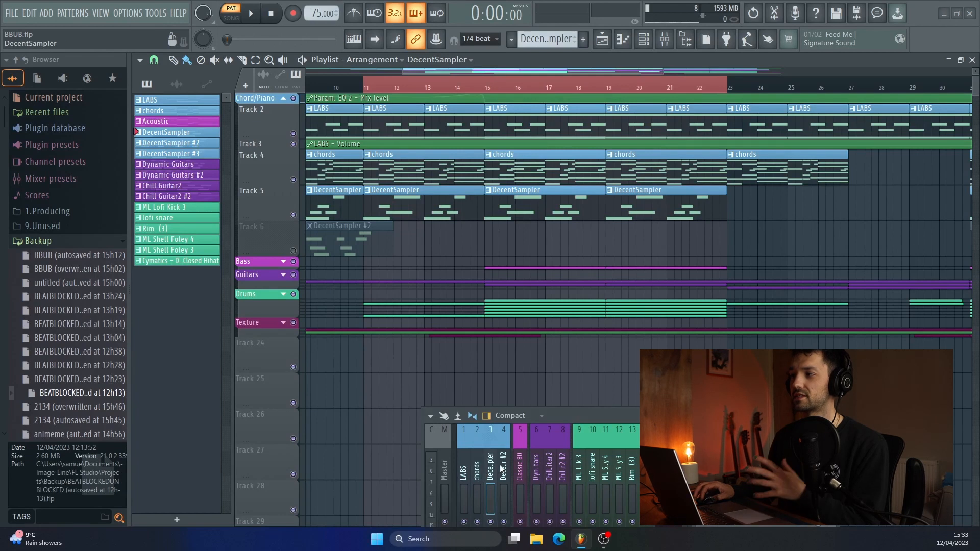
left_click(889, 460)
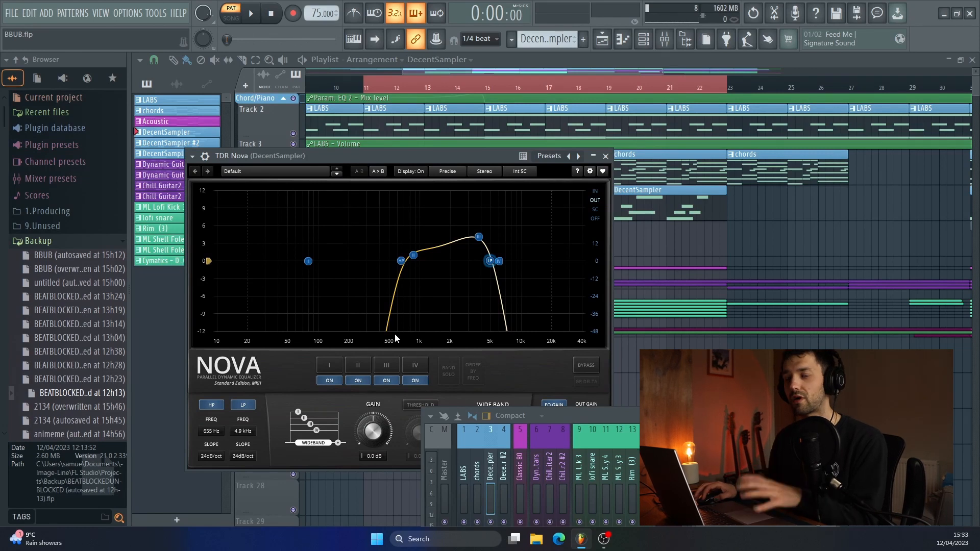
left_click(605, 156)
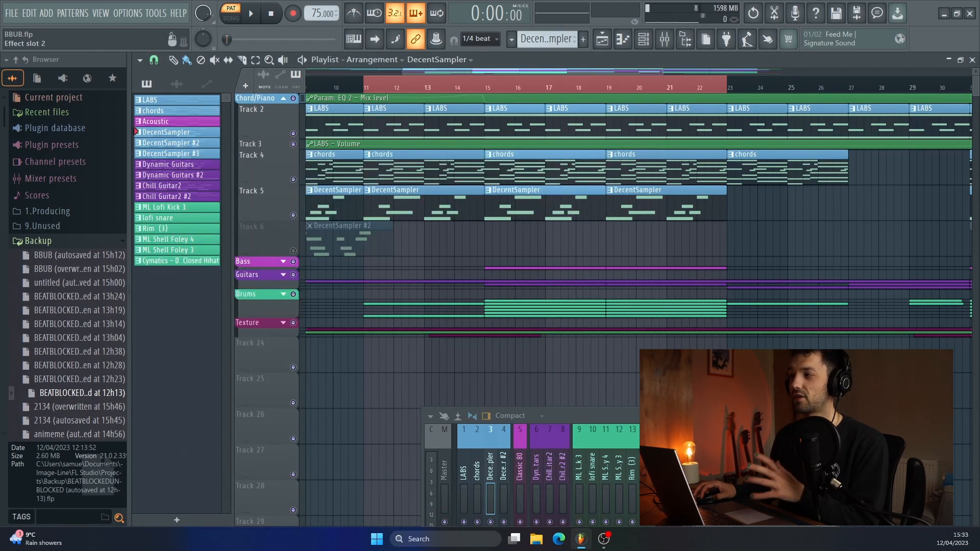
left_click(868, 461)
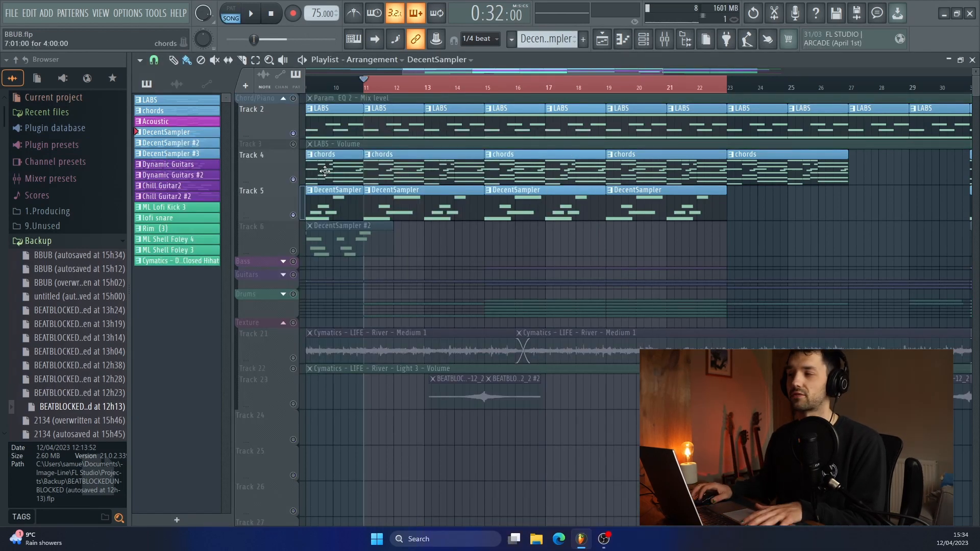
- Play the unmuted piano and chord tracks, then examine the DSK Dynamic Guitars instrument's Acoustic Guitar preset and close its windows
key("space")
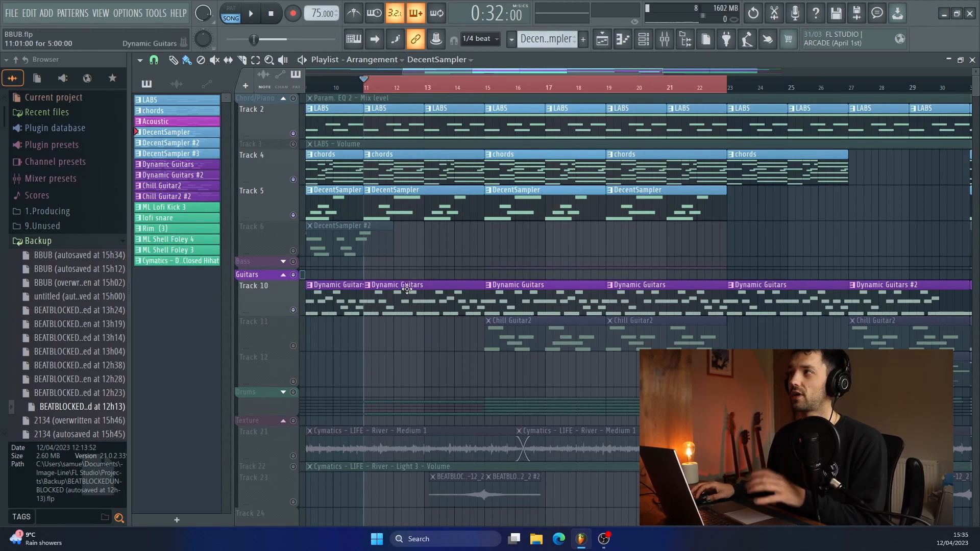
left_click(643, 39)
left_click(384, 373)
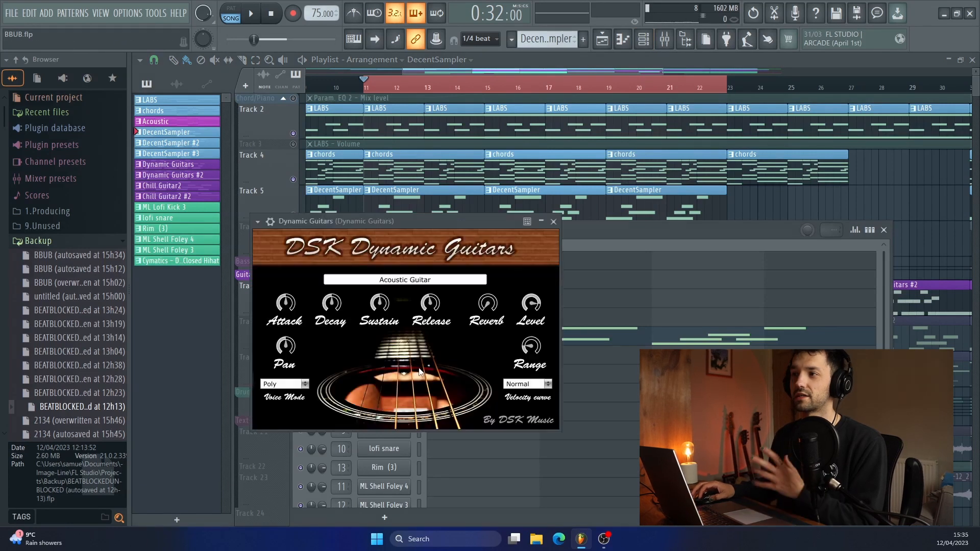
left_click(553, 221)
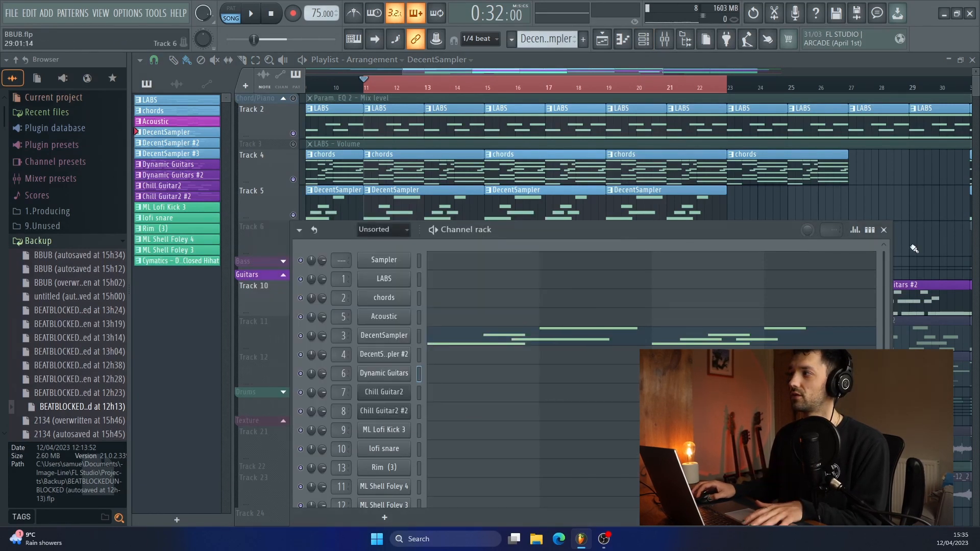
left_click(884, 230)
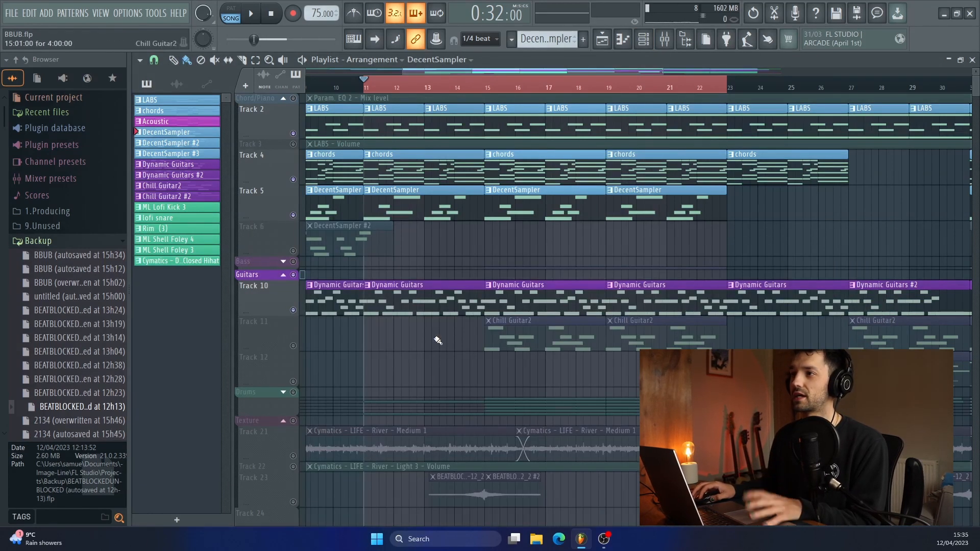
- Play Track 10's Dynamic Guitars pattern on its own in the piano roll, then stop and return to the playlist
double_click(383, 305)
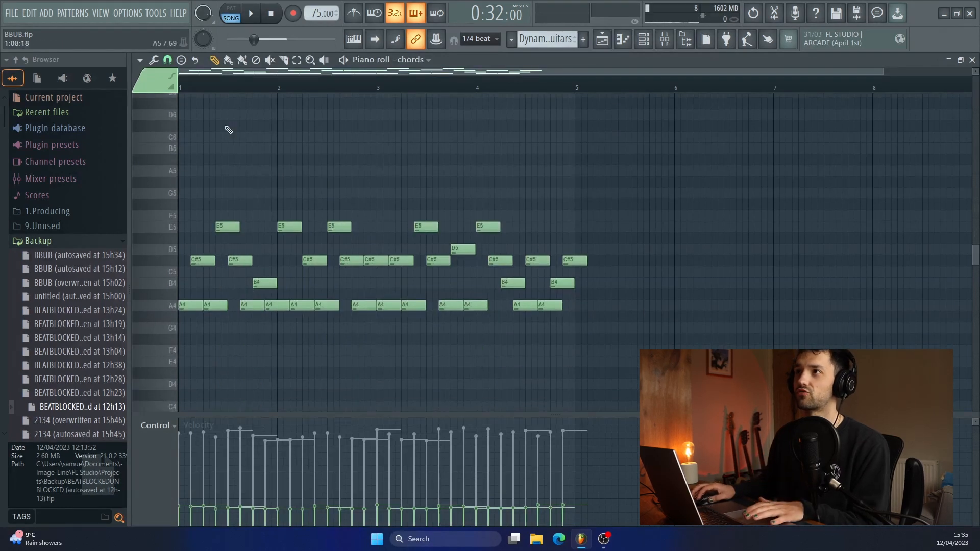
left_click(234, 10)
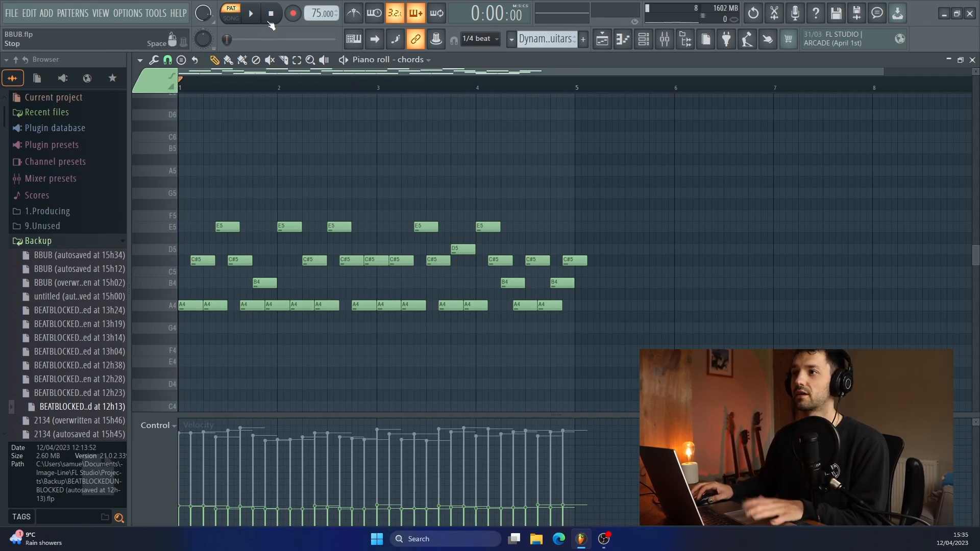
left_click(252, 16)
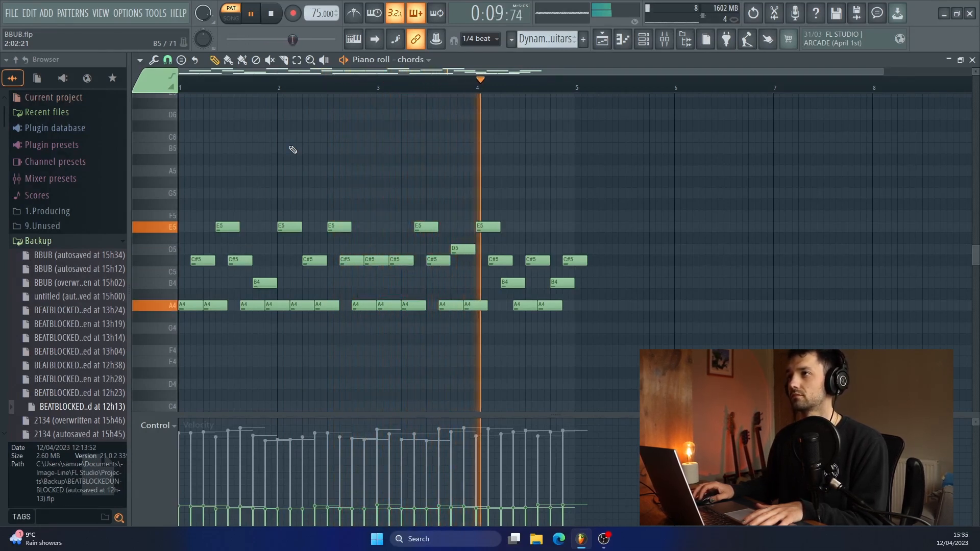
left_click(274, 17)
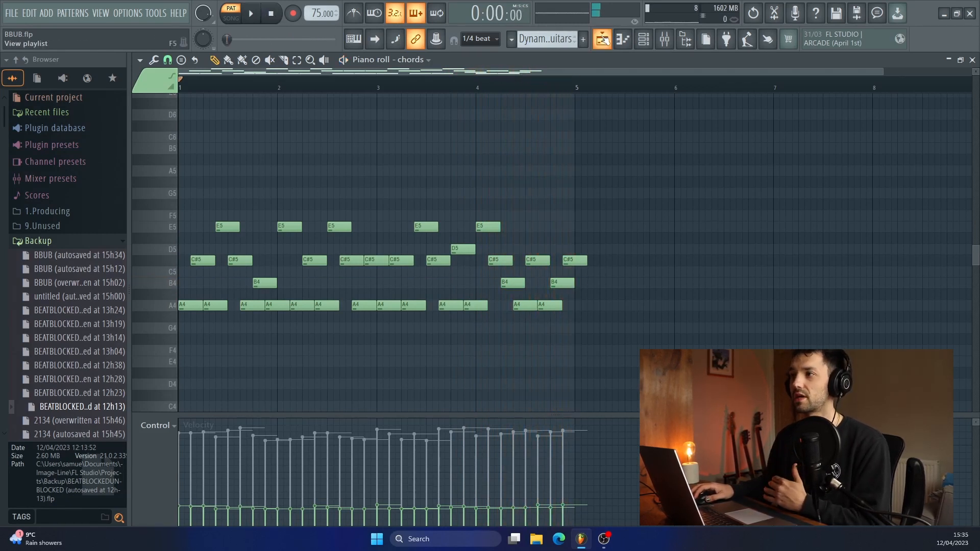
left_click(603, 39)
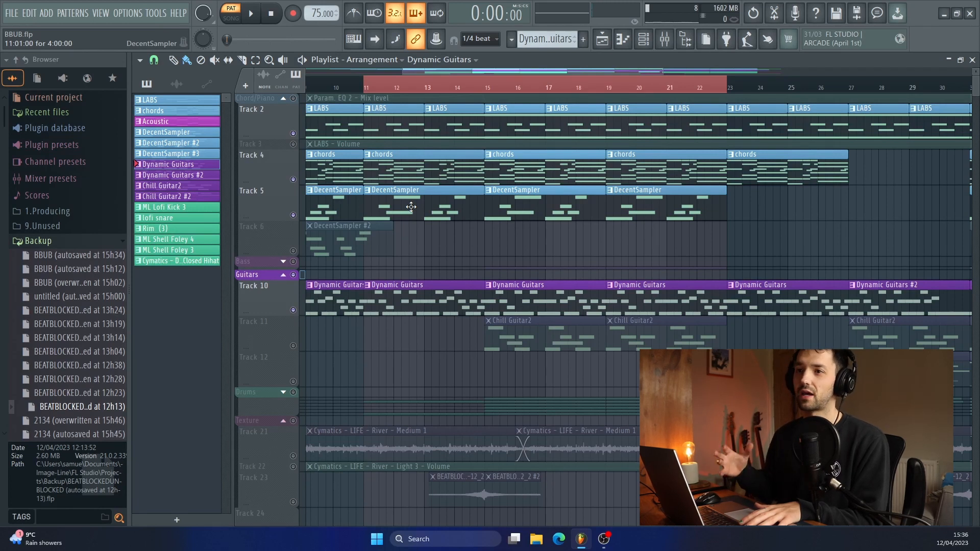
- Unmute Track 11 and play its Chill Guitar2 pattern in the piano roll, then stop and return to the playlist
left_click(294, 346)
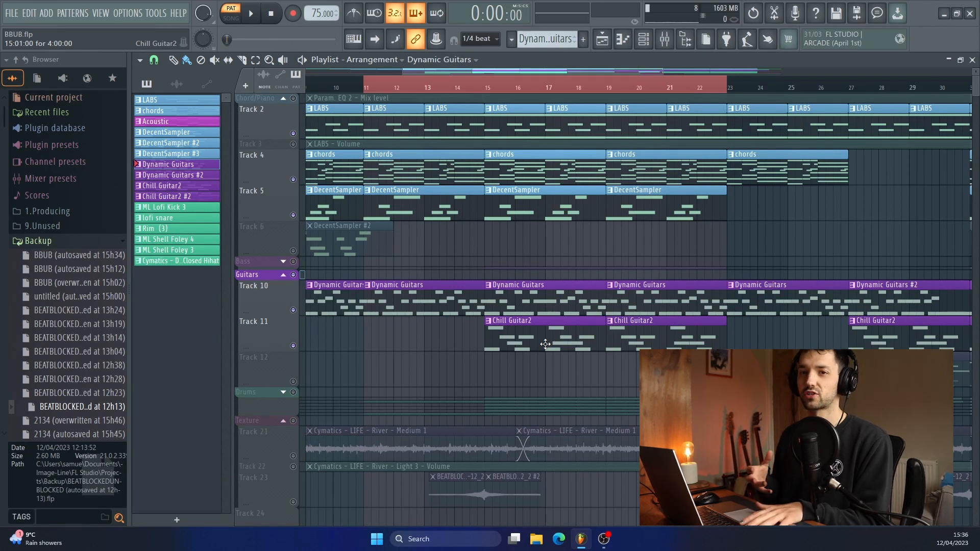
double_click(513, 339)
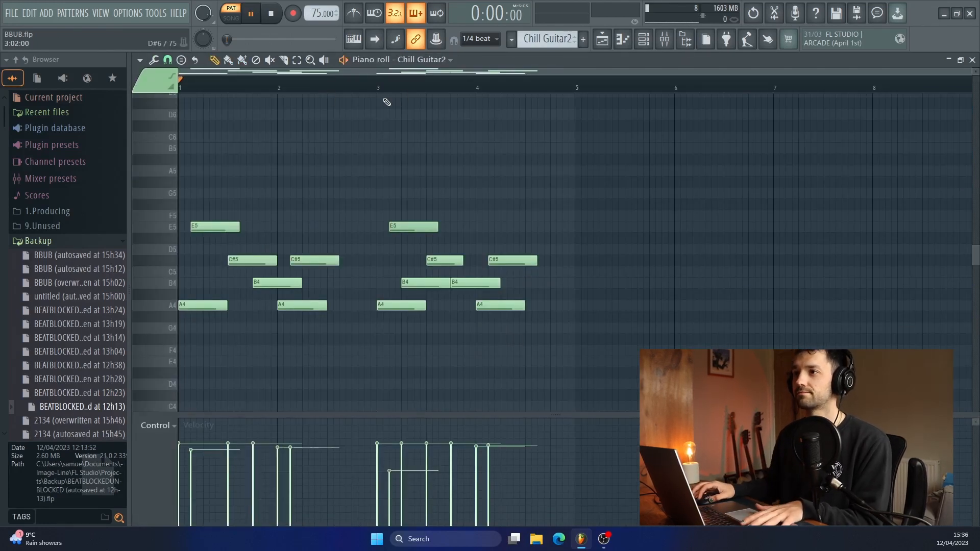
key("space")
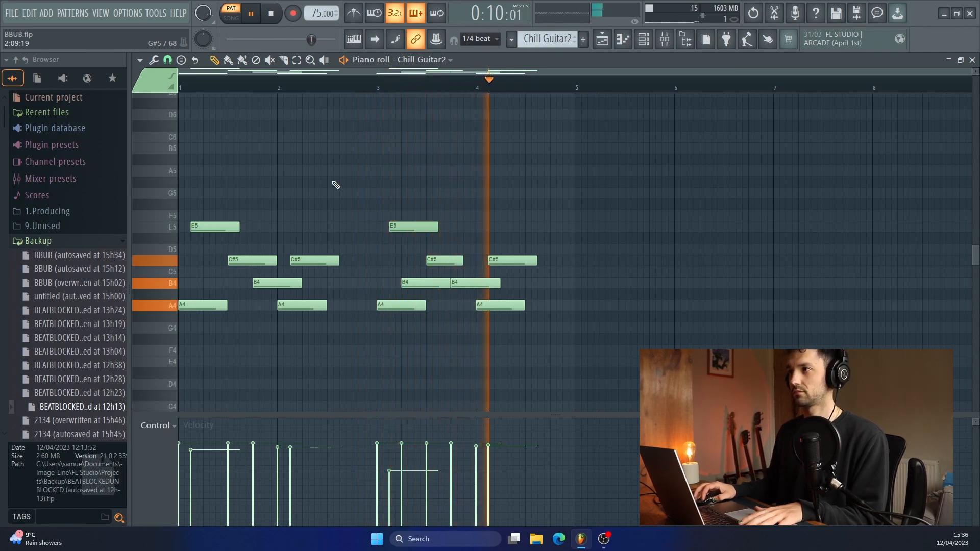
left_click(602, 40)
key("space")
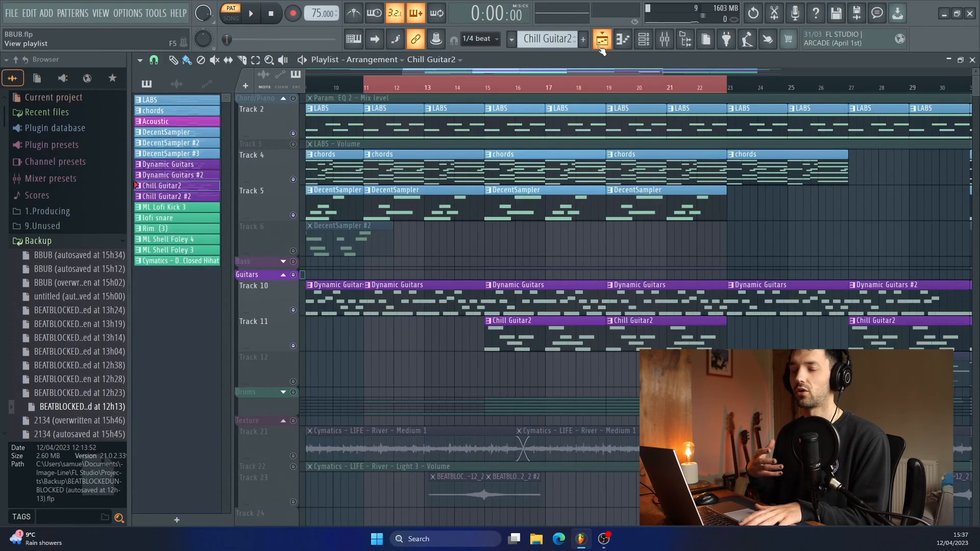
- Play the song from bar 13 to hear both guitar tracks with the piano and chords, then stop playback
left_click_drag(489, 90, 429, 88)
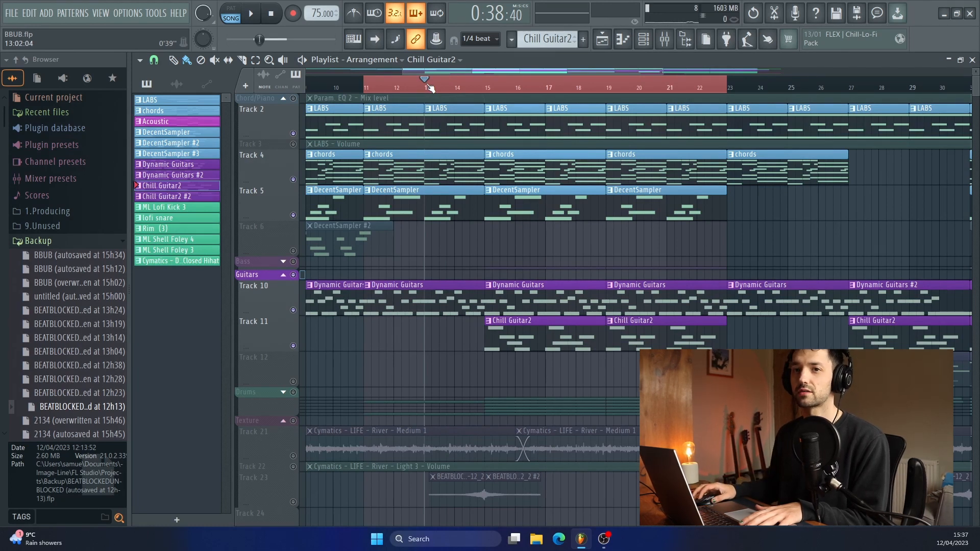
key("space")
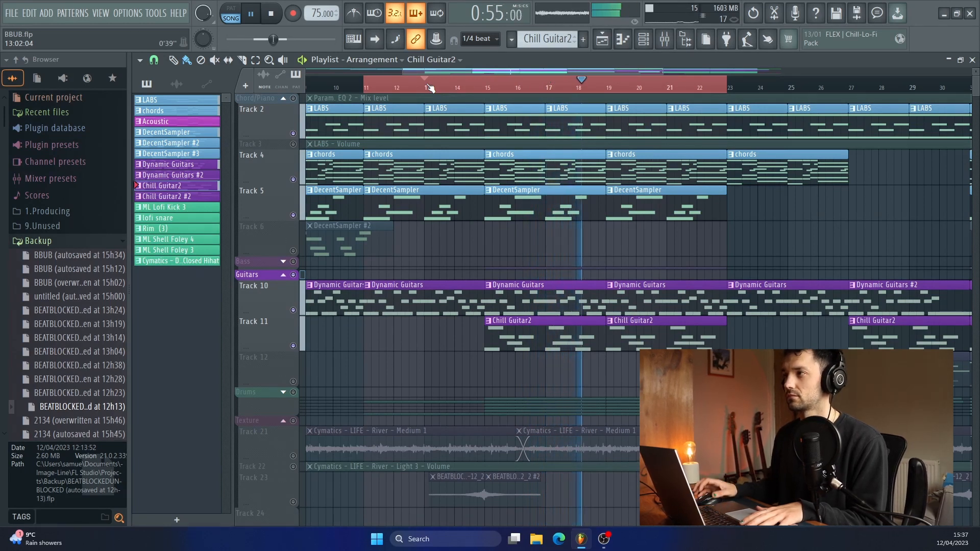
left_click(277, 15)
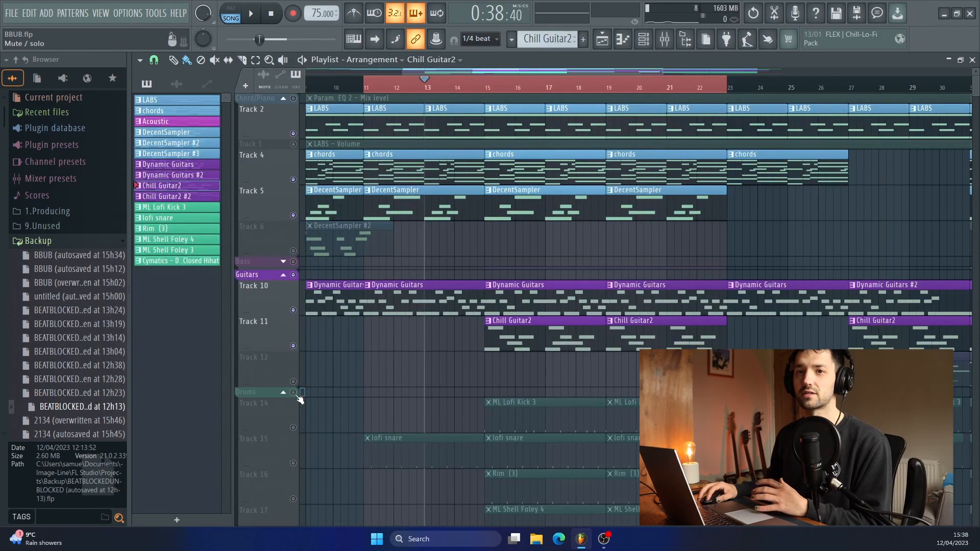
- Solo Track 14's ML Lofi Kick 3 in the Drums group and play the song from just before bar 15
left_click(294, 393)
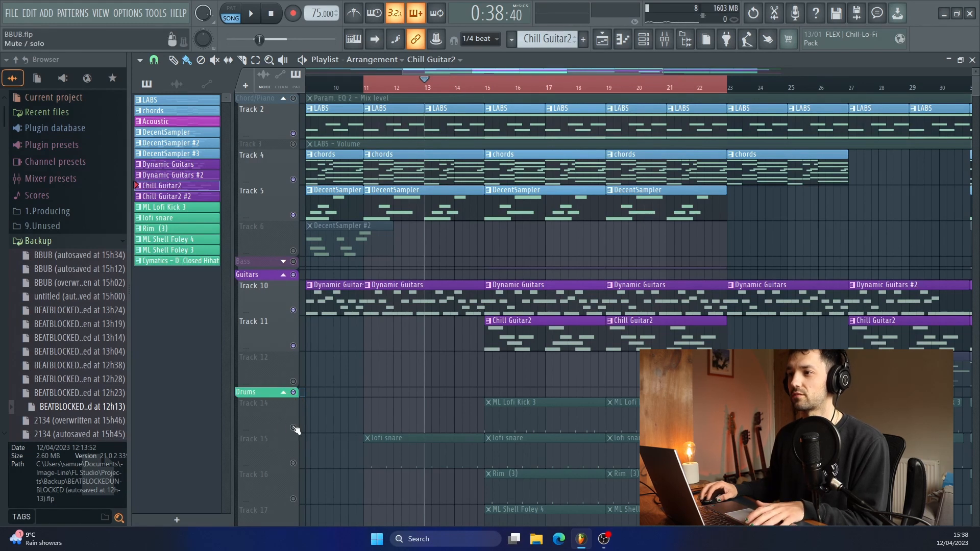
right_click(292, 426)
scroll(486, 328, "down", 4)
left_click(470, 87)
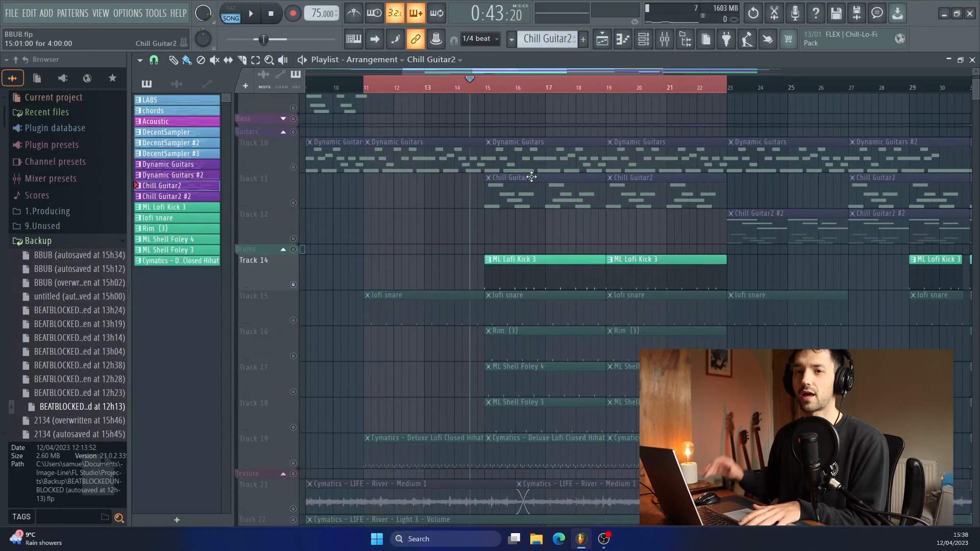
key("space")
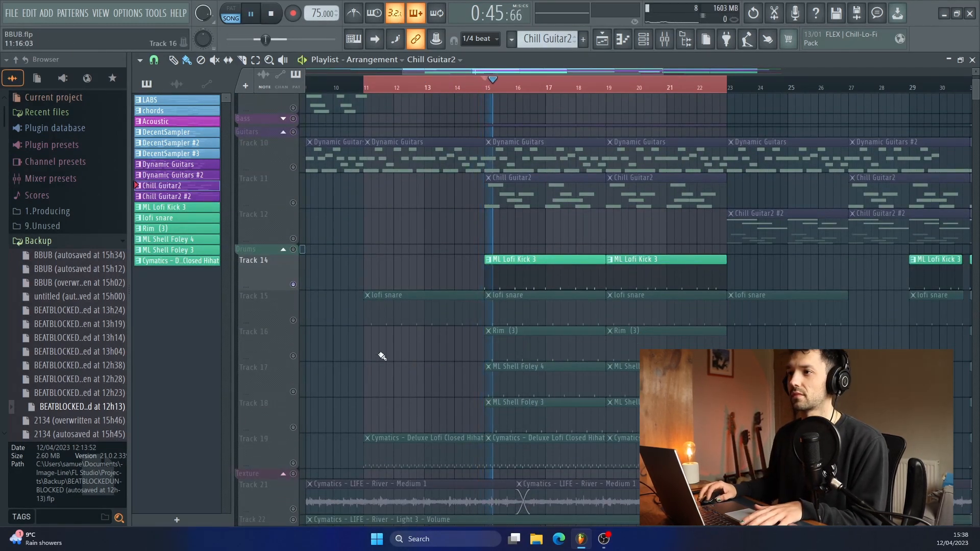
- Unmute Tracks 15 to 19 one after another during playback to layer snare, rim, foley and closed hi-hat, then stop
left_click(294, 320)
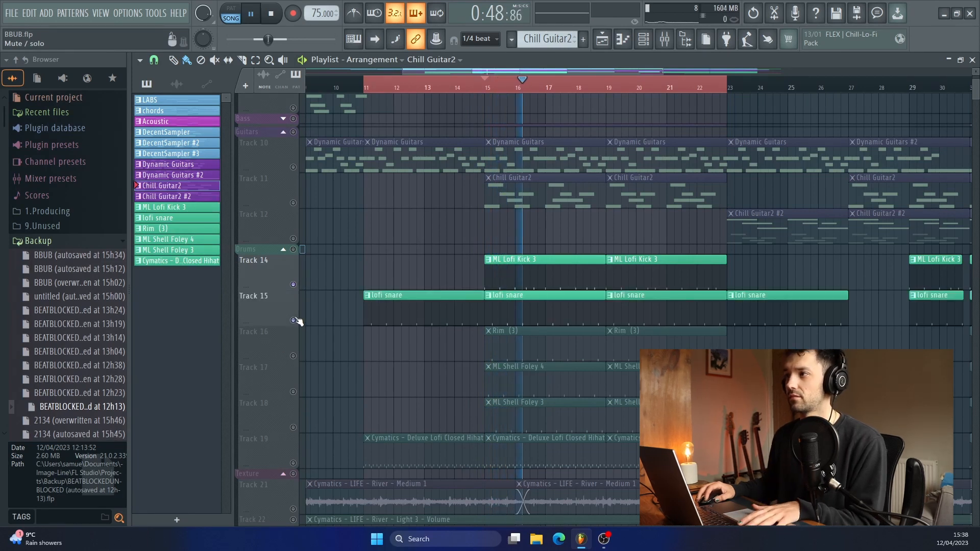
left_click(294, 356)
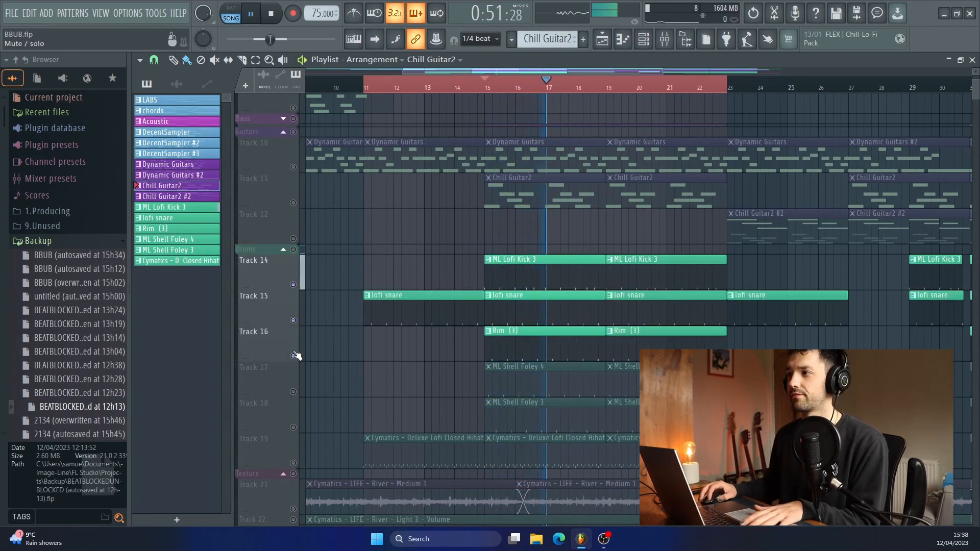
left_click(294, 392)
left_click(293, 426)
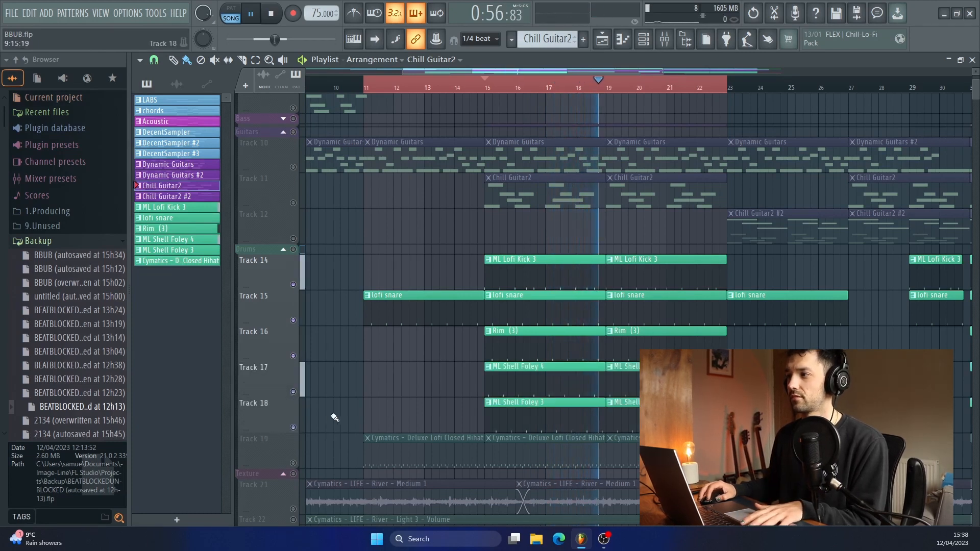
left_click(293, 463)
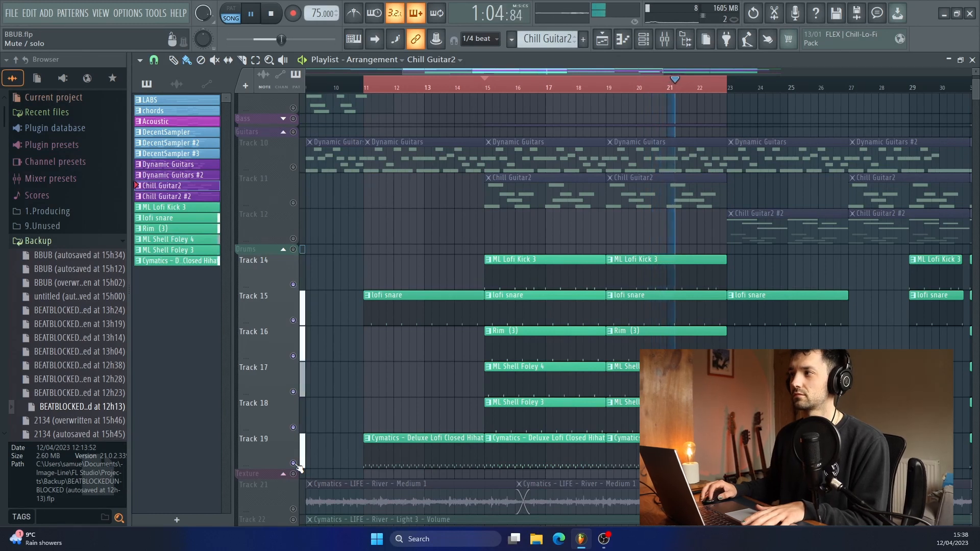
key("space")
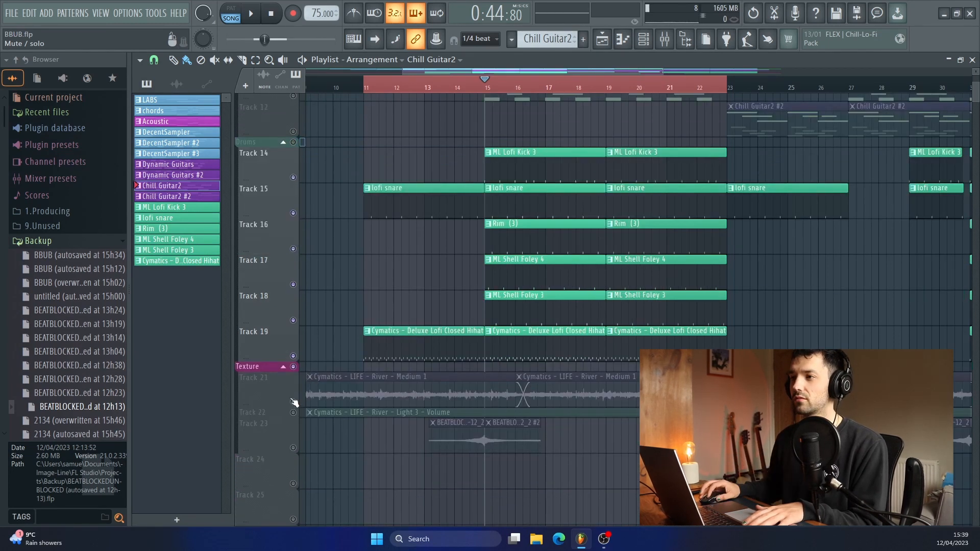
- Unmute Track 21's Cymatics river texture and solo the short texture clips on Track 23
left_click(294, 402)
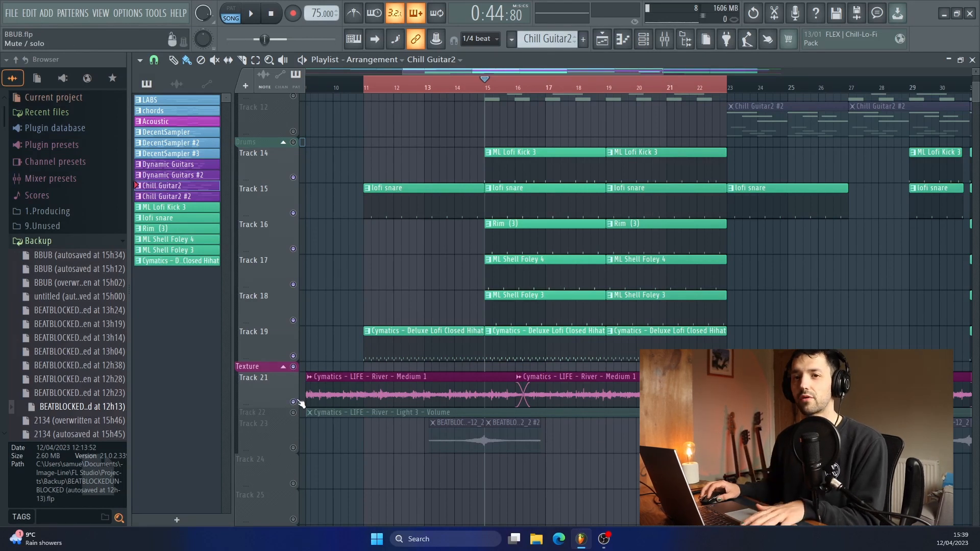
right_click(294, 448)
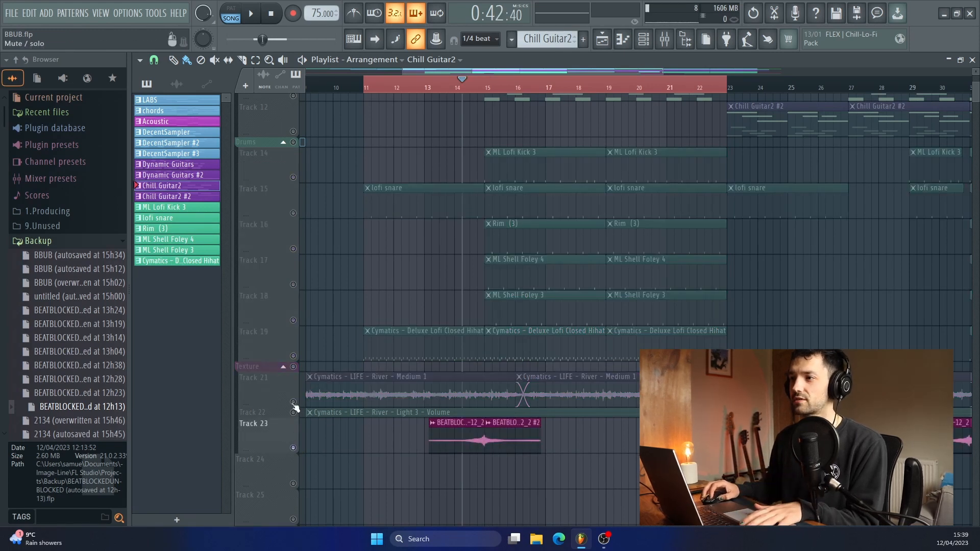
- Unmute the Texture group, Track 21 and the muted drum tracks, then play the arrangement from the middle of bar 14
left_click(293, 402)
left_click(293, 366)
left_click(293, 356)
left_click(293, 321)
left_click(293, 285)
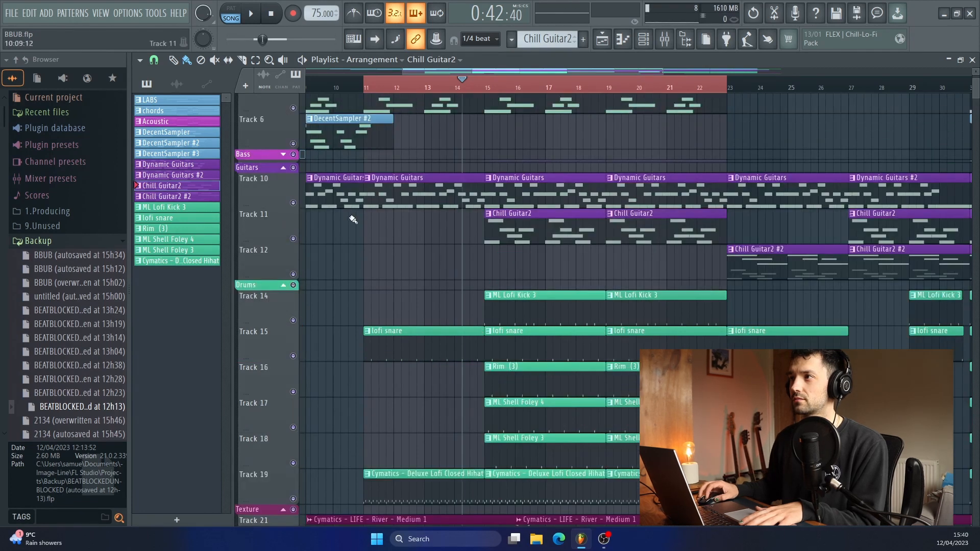
key("space")
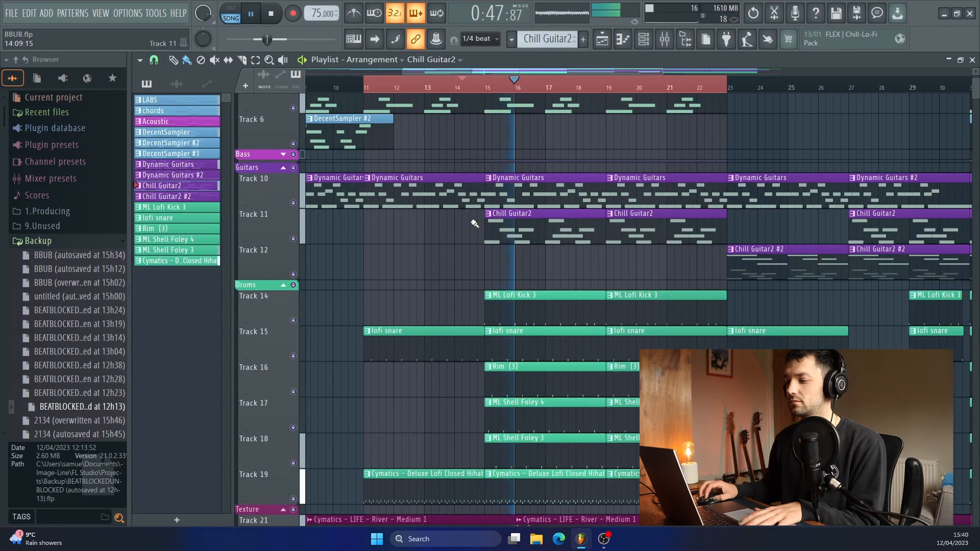
scroll(475, 224, "up", 3)
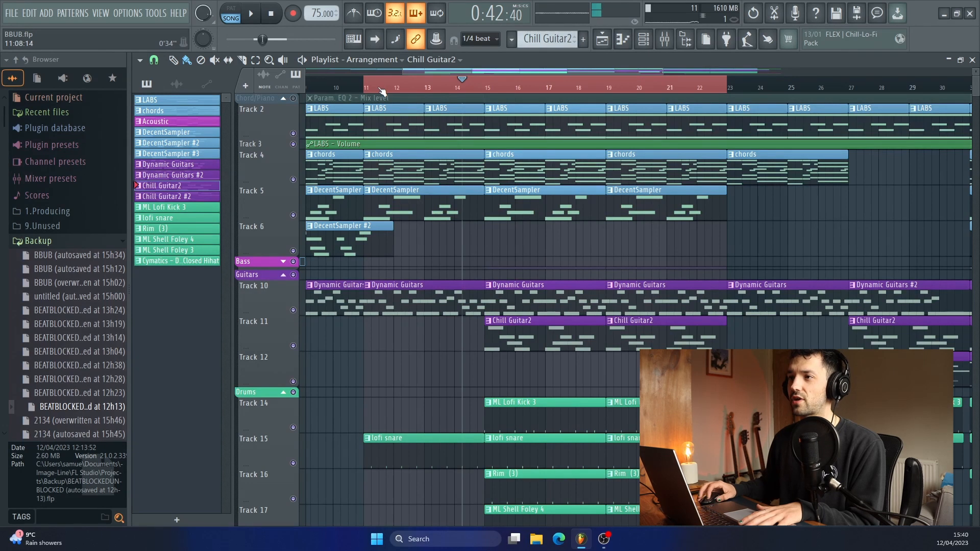
- Expand the Bass group, unmute Track 8 and open its Acoustic pattern in the piano roll
left_click(284, 262)
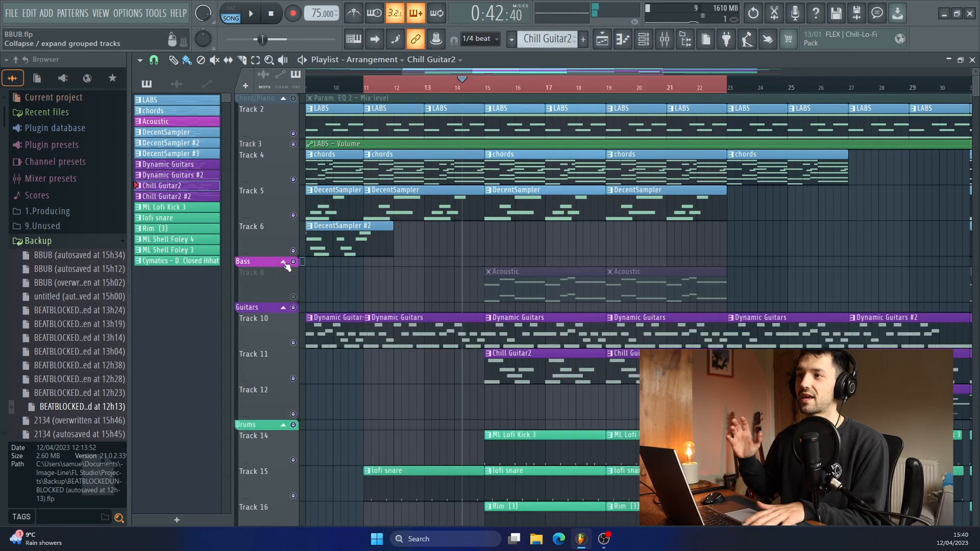
left_click(294, 298)
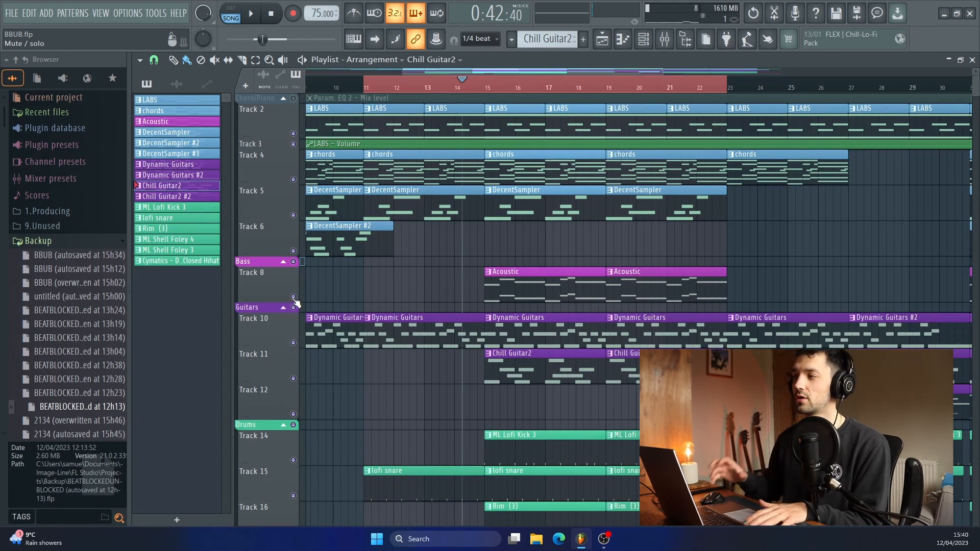
double_click(514, 290)
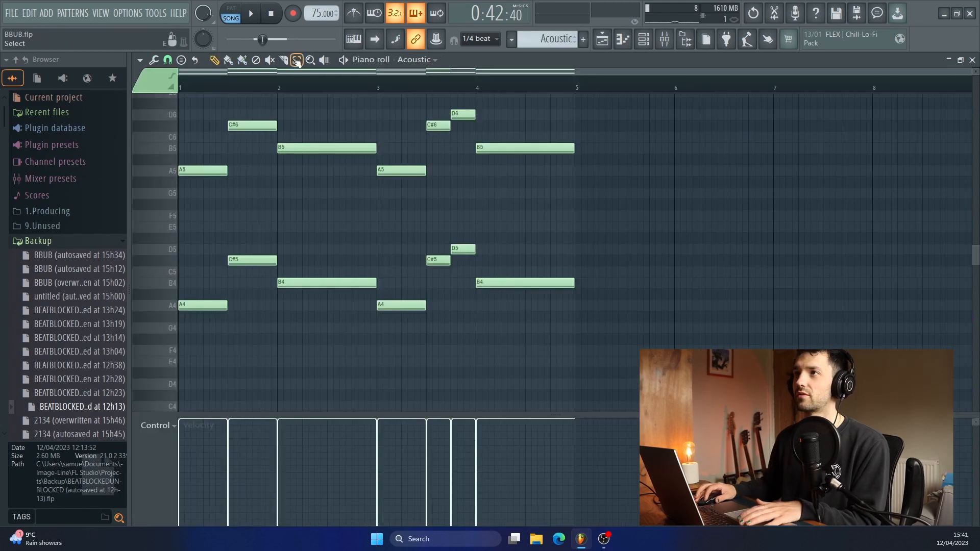
key("l")
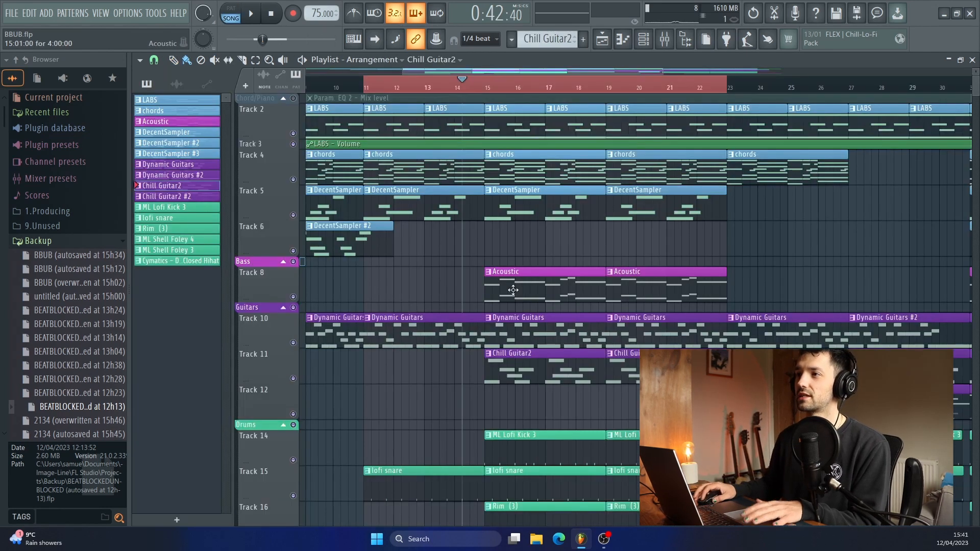
- Play the Acoustic bass pattern on its own in the piano roll, then stop and return to the full playlist arrangement
double_click(513, 290)
key("l")
key("space")
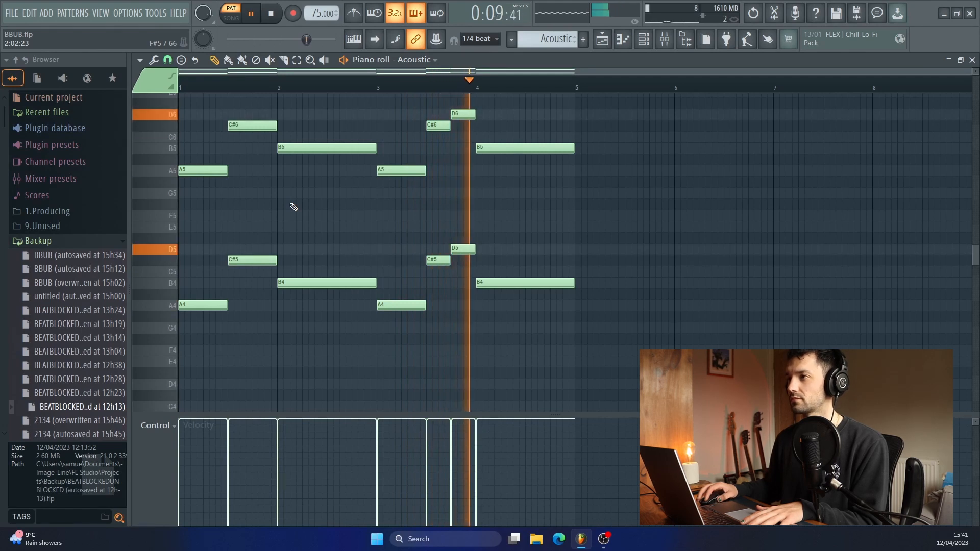
left_click(272, 14)
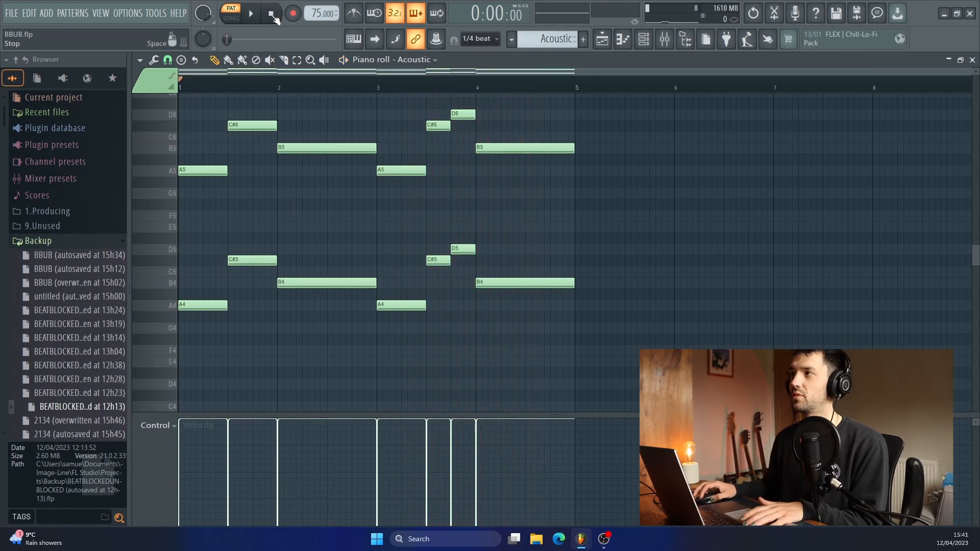
left_click(612, 43)
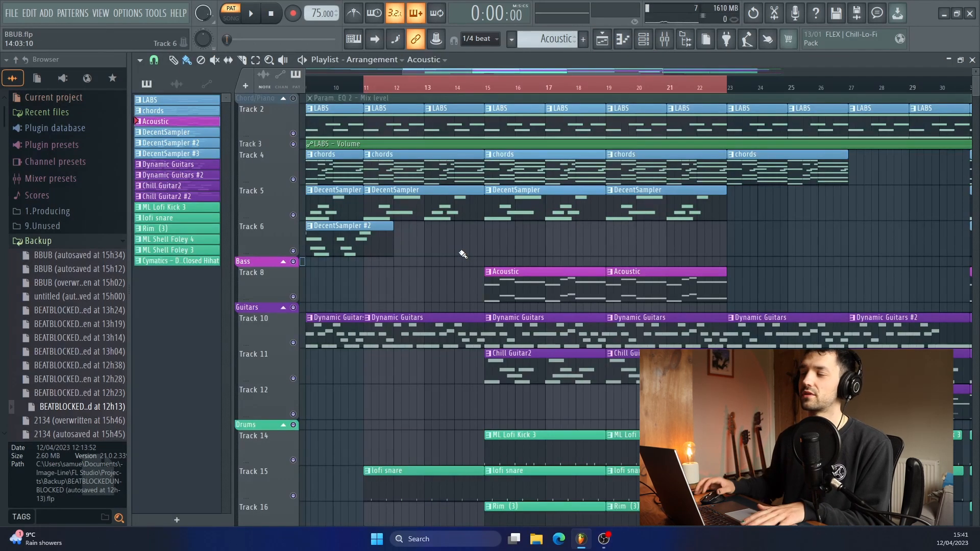
scroll(463, 253, "down", 4)
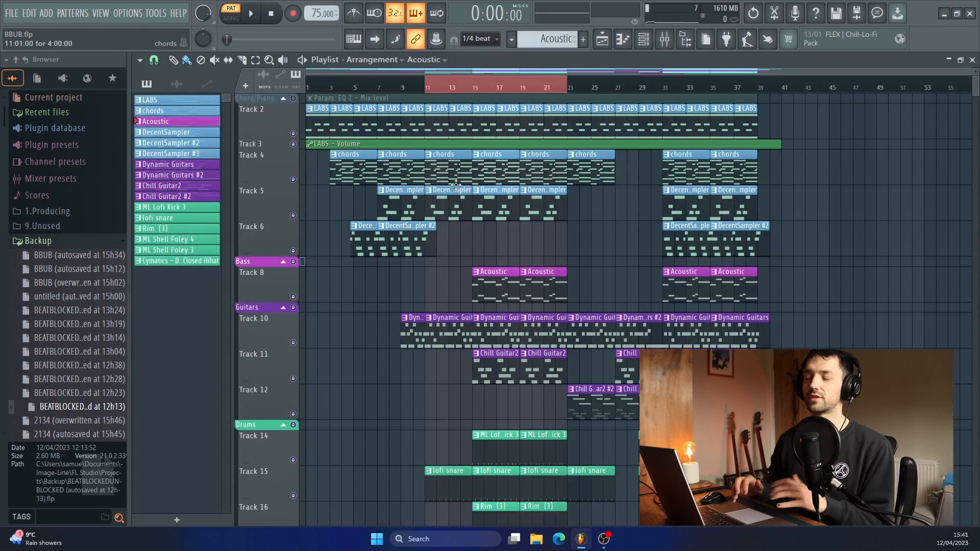